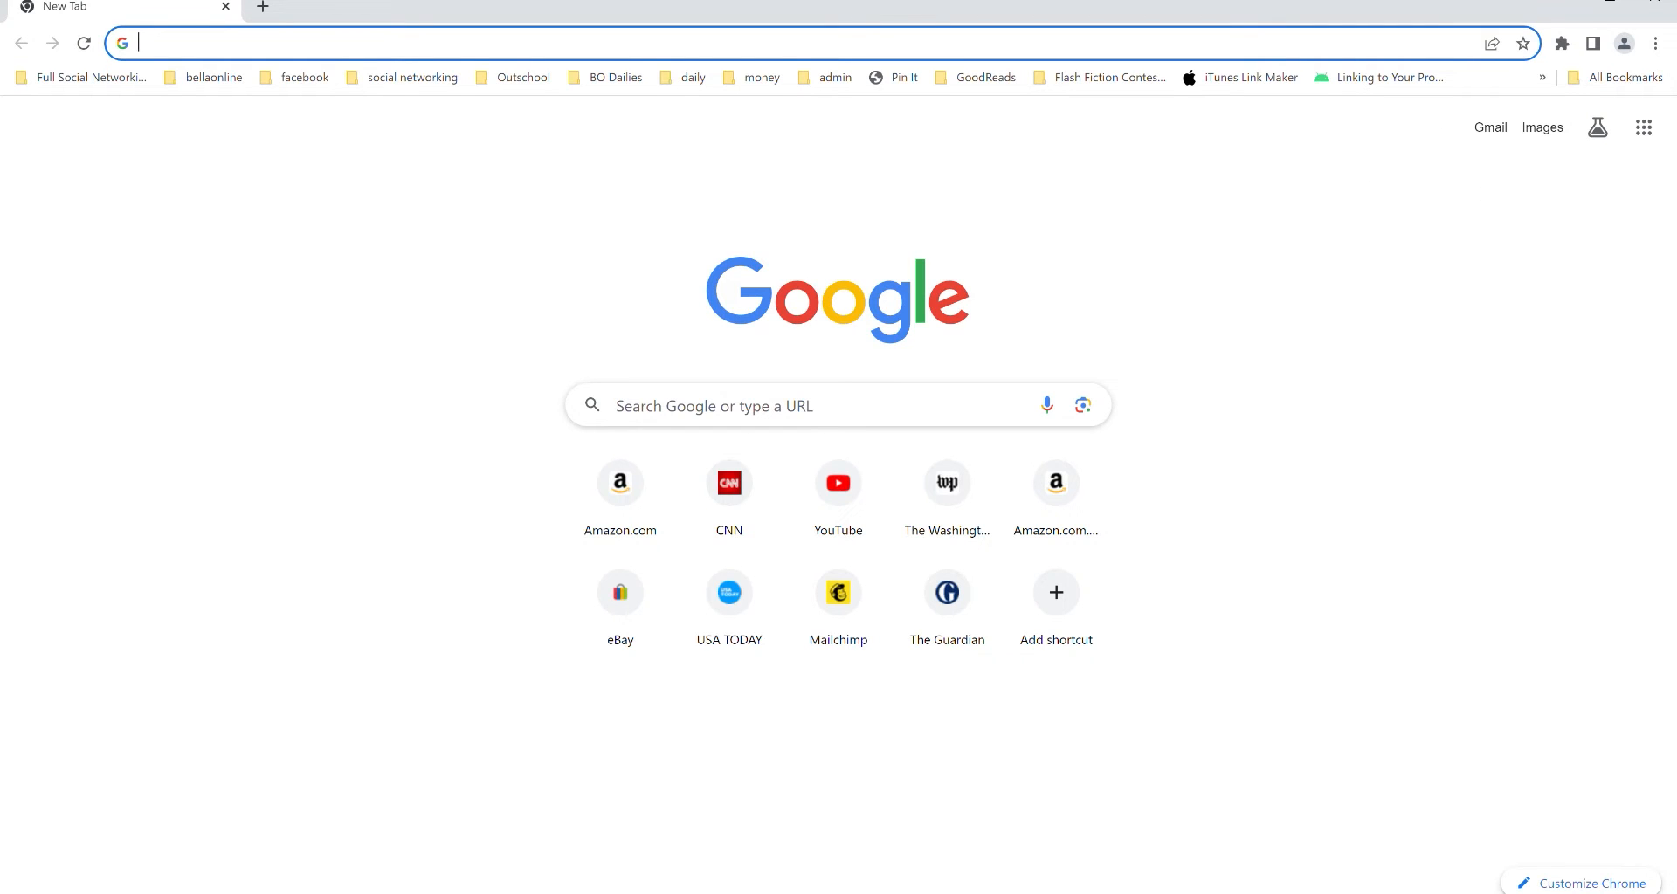
Open drive.google.com and sign in to Google Drive with the existing Google account.
left_click(603, 51)
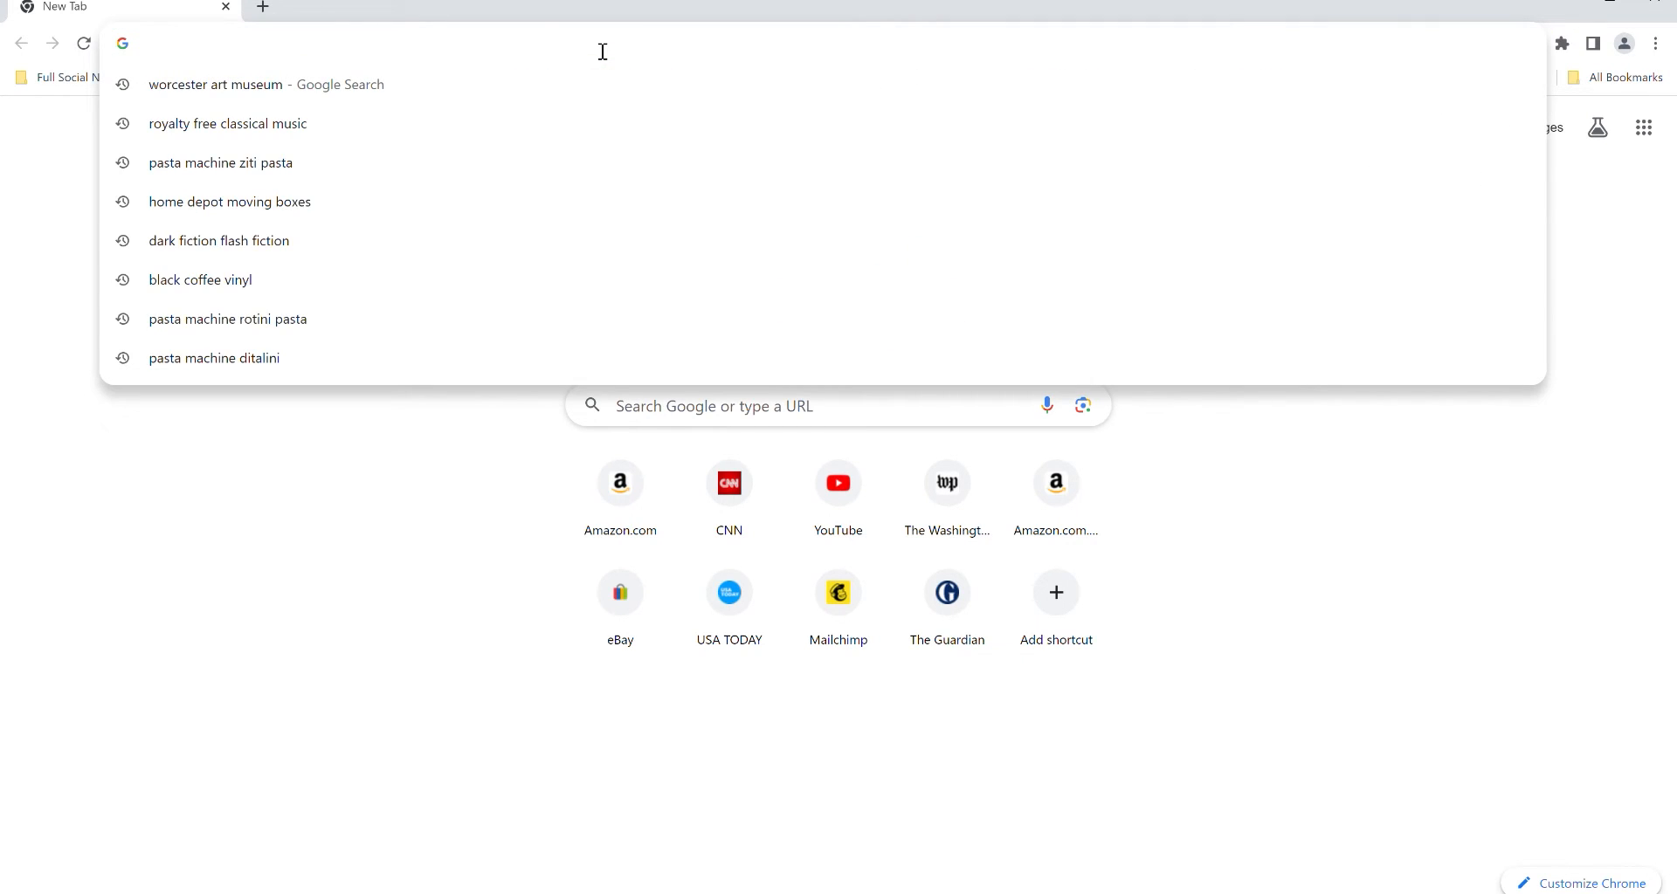
type("drive.google.com")
key("Return")
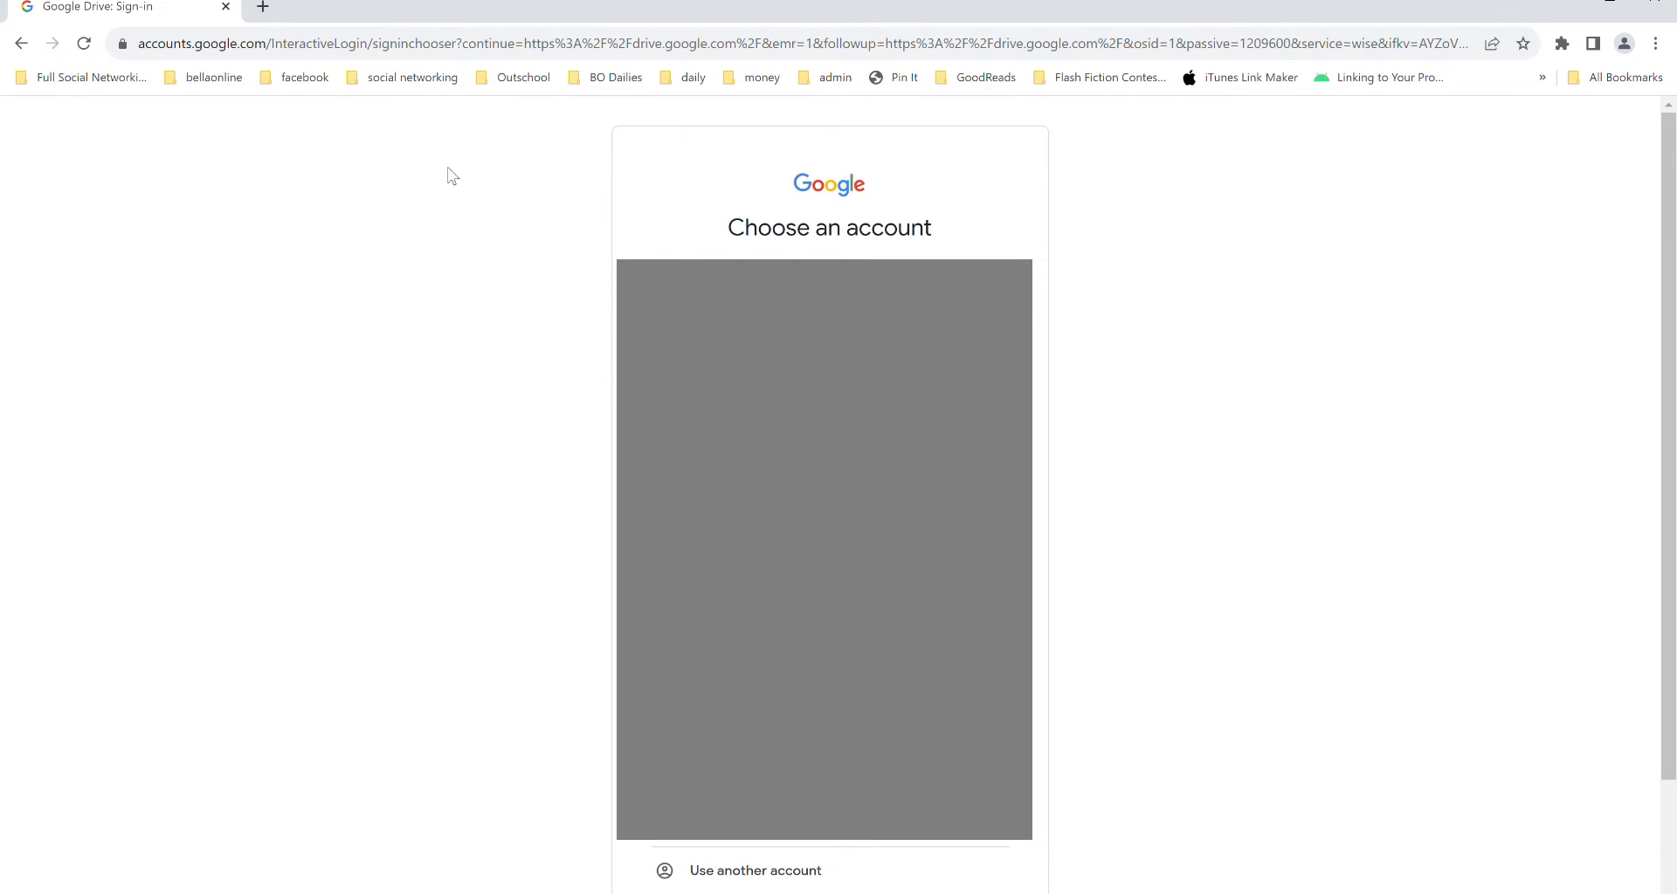
left_click(829, 297)
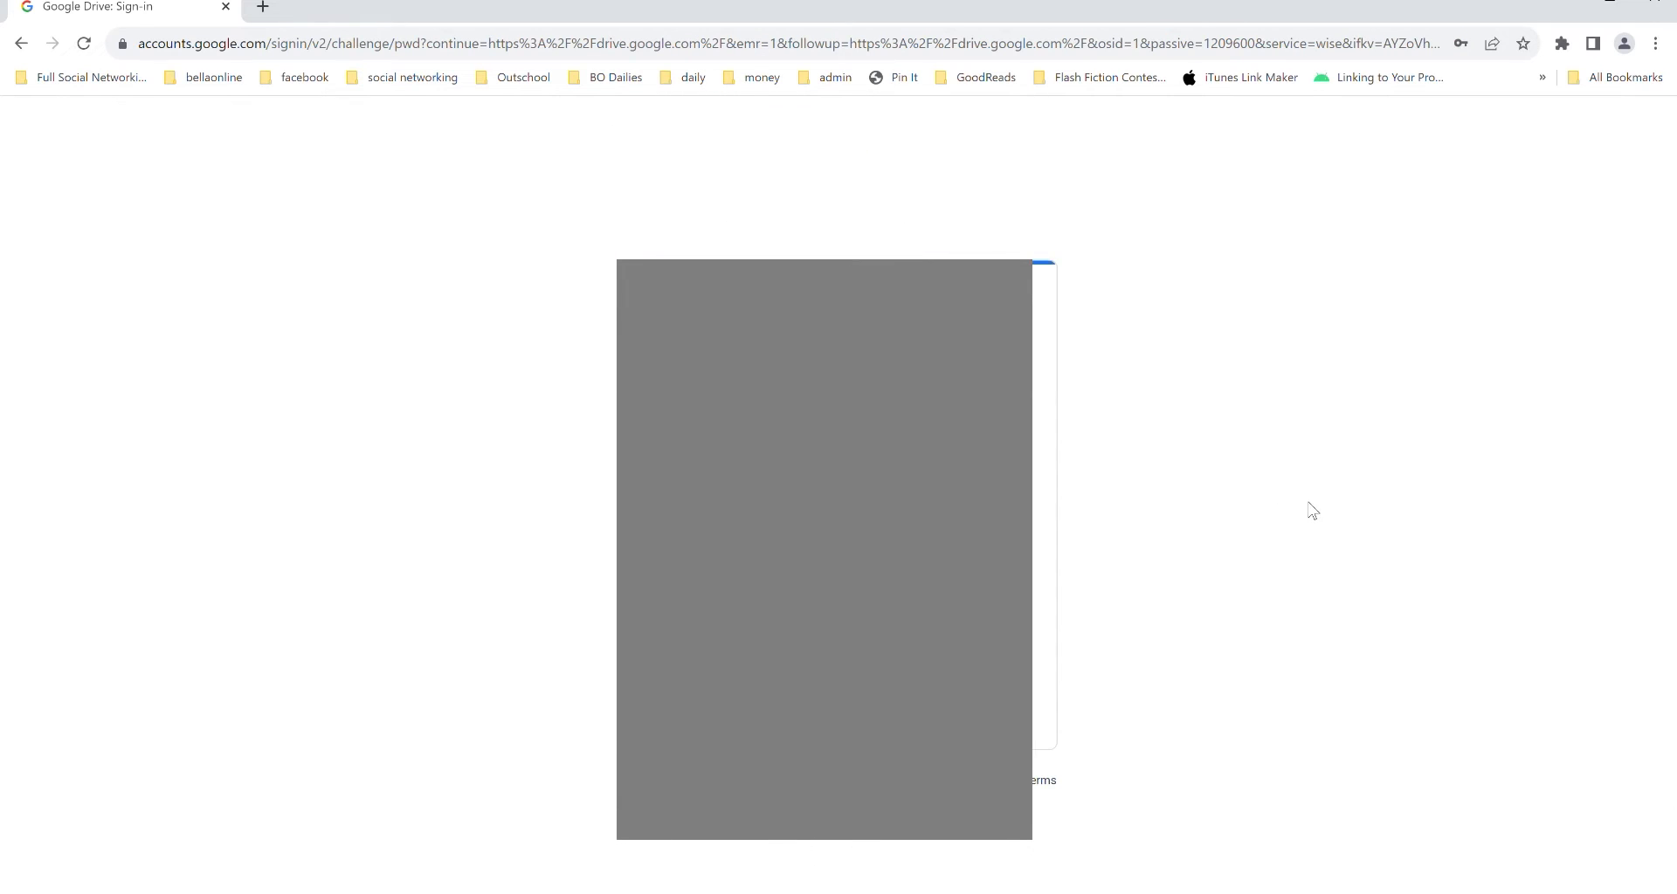
left_click(982, 623)
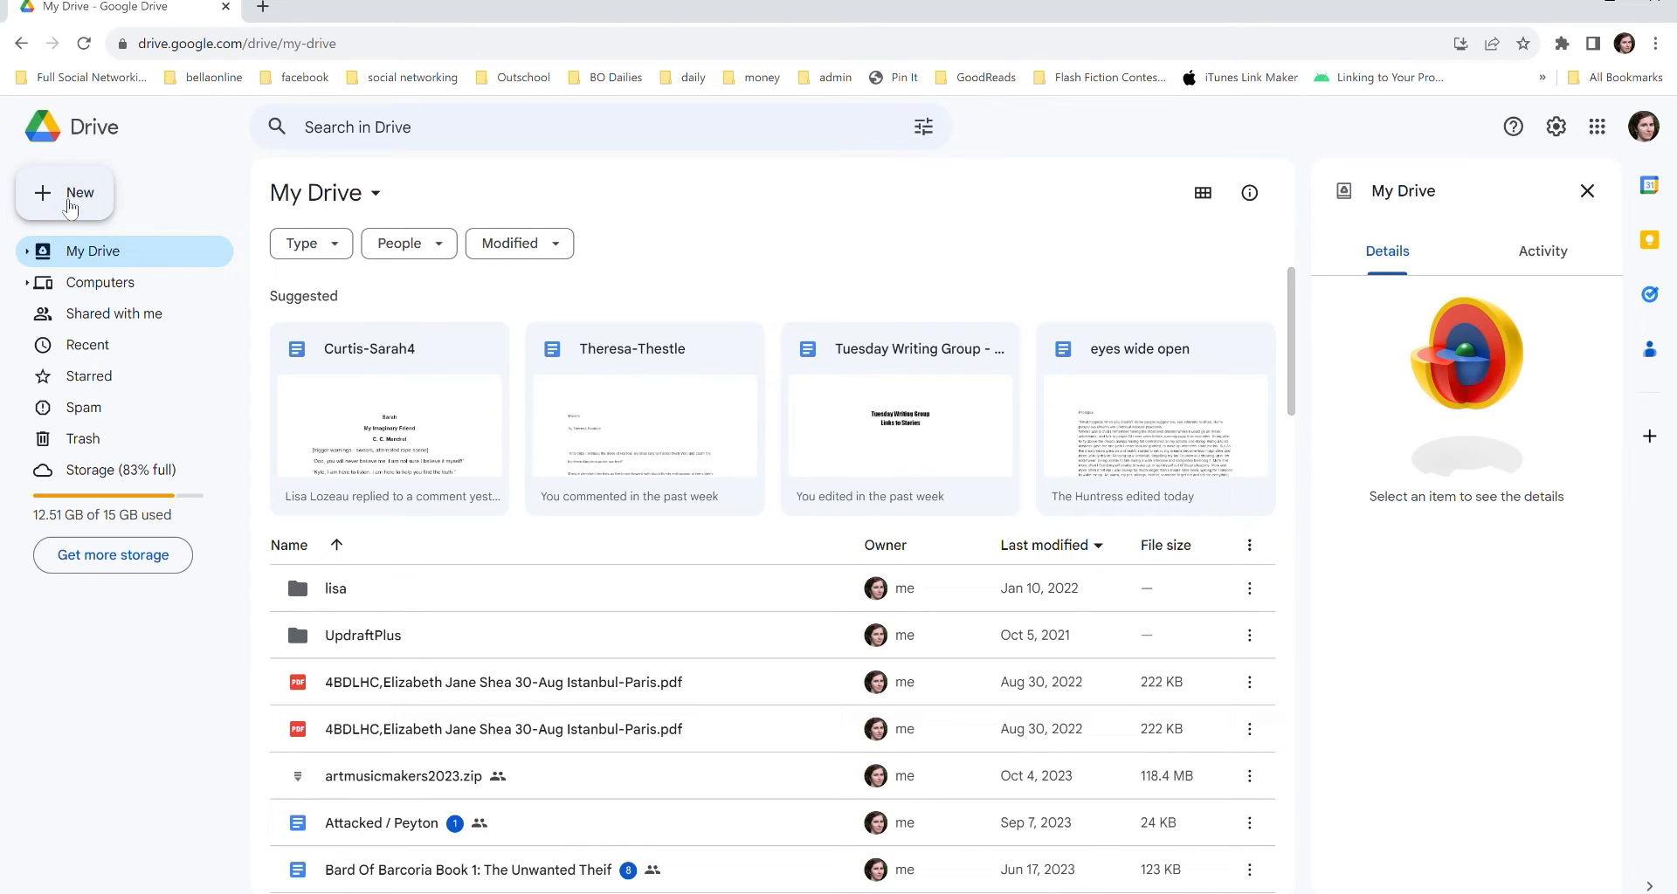
Create a blank Google Docs document and title it with the author's full name followed by "- Horror Story #30".
left_click(71, 207)
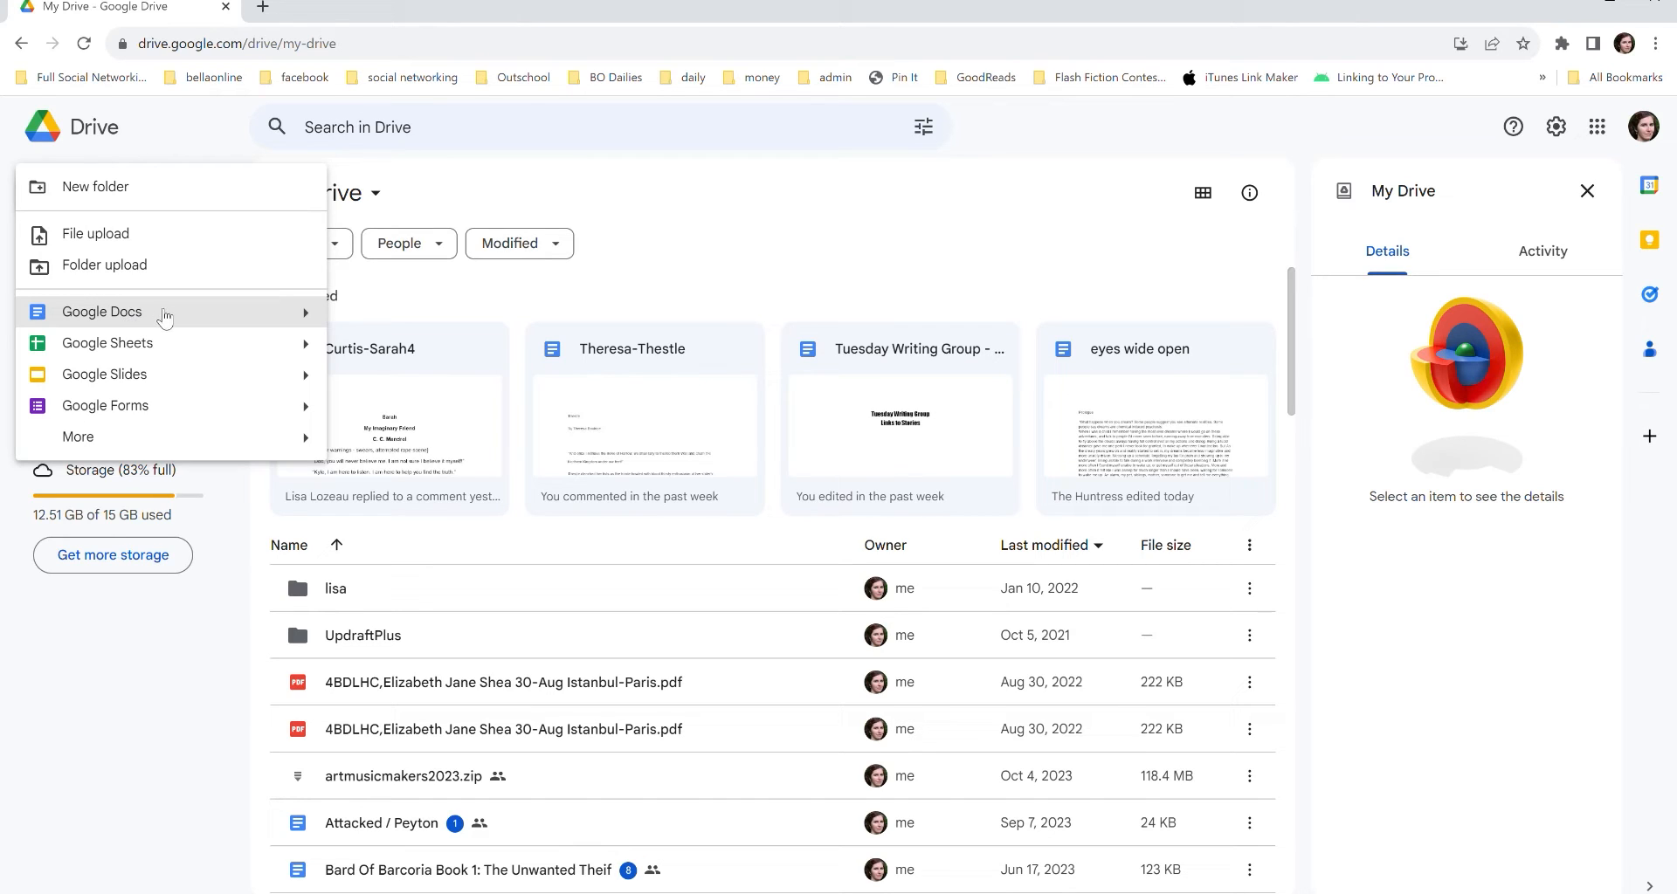
left_click(159, 315)
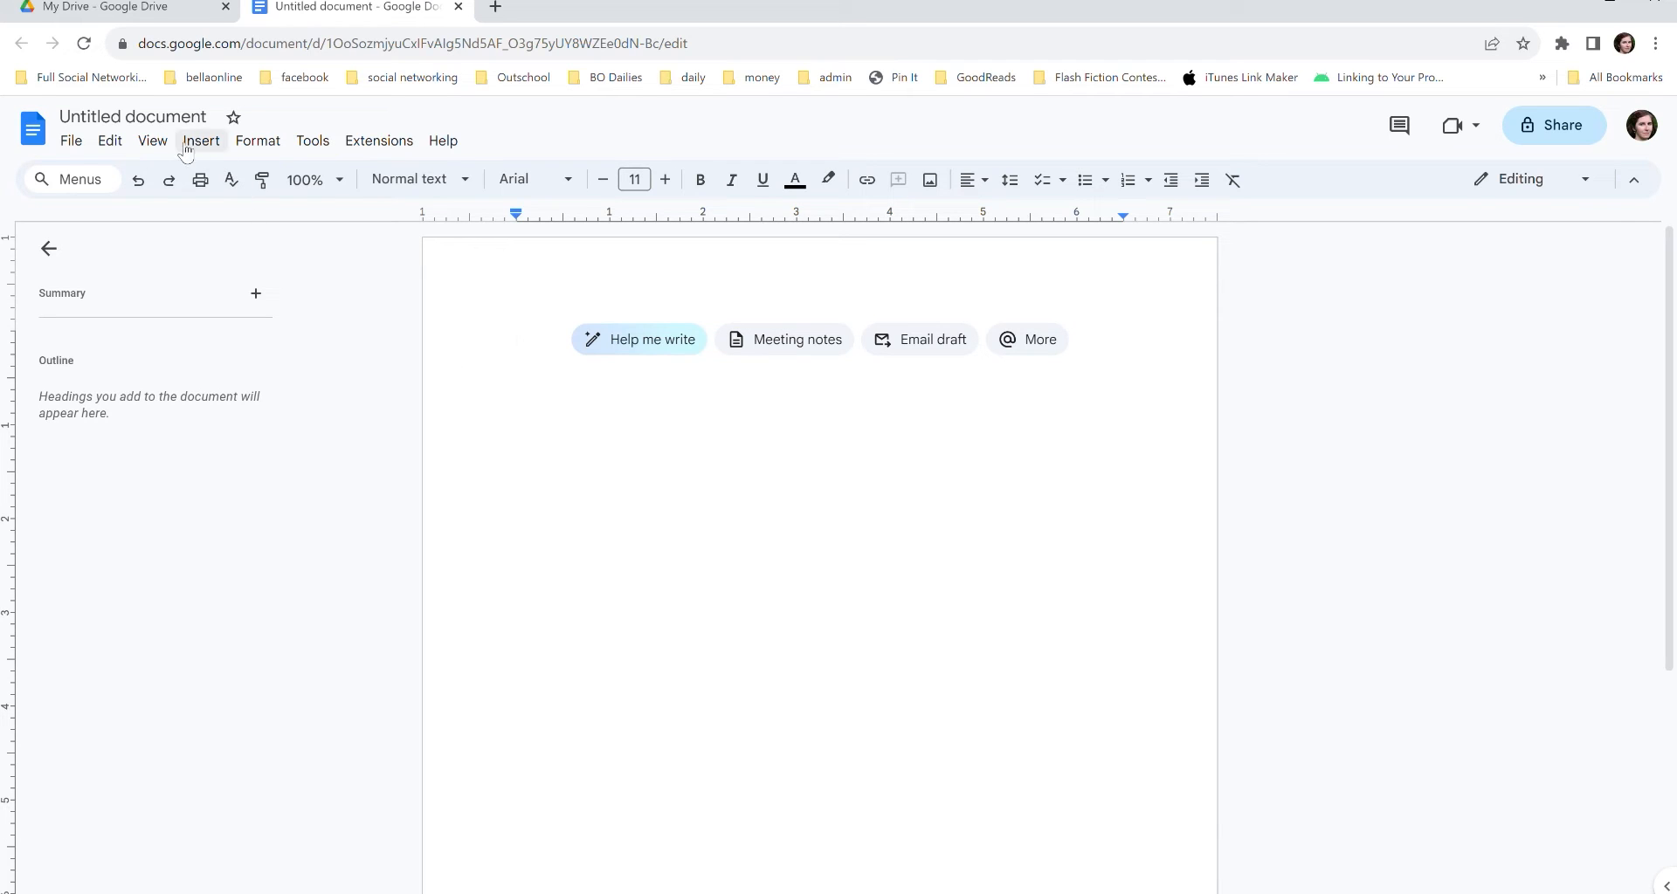
left_click(133, 122)
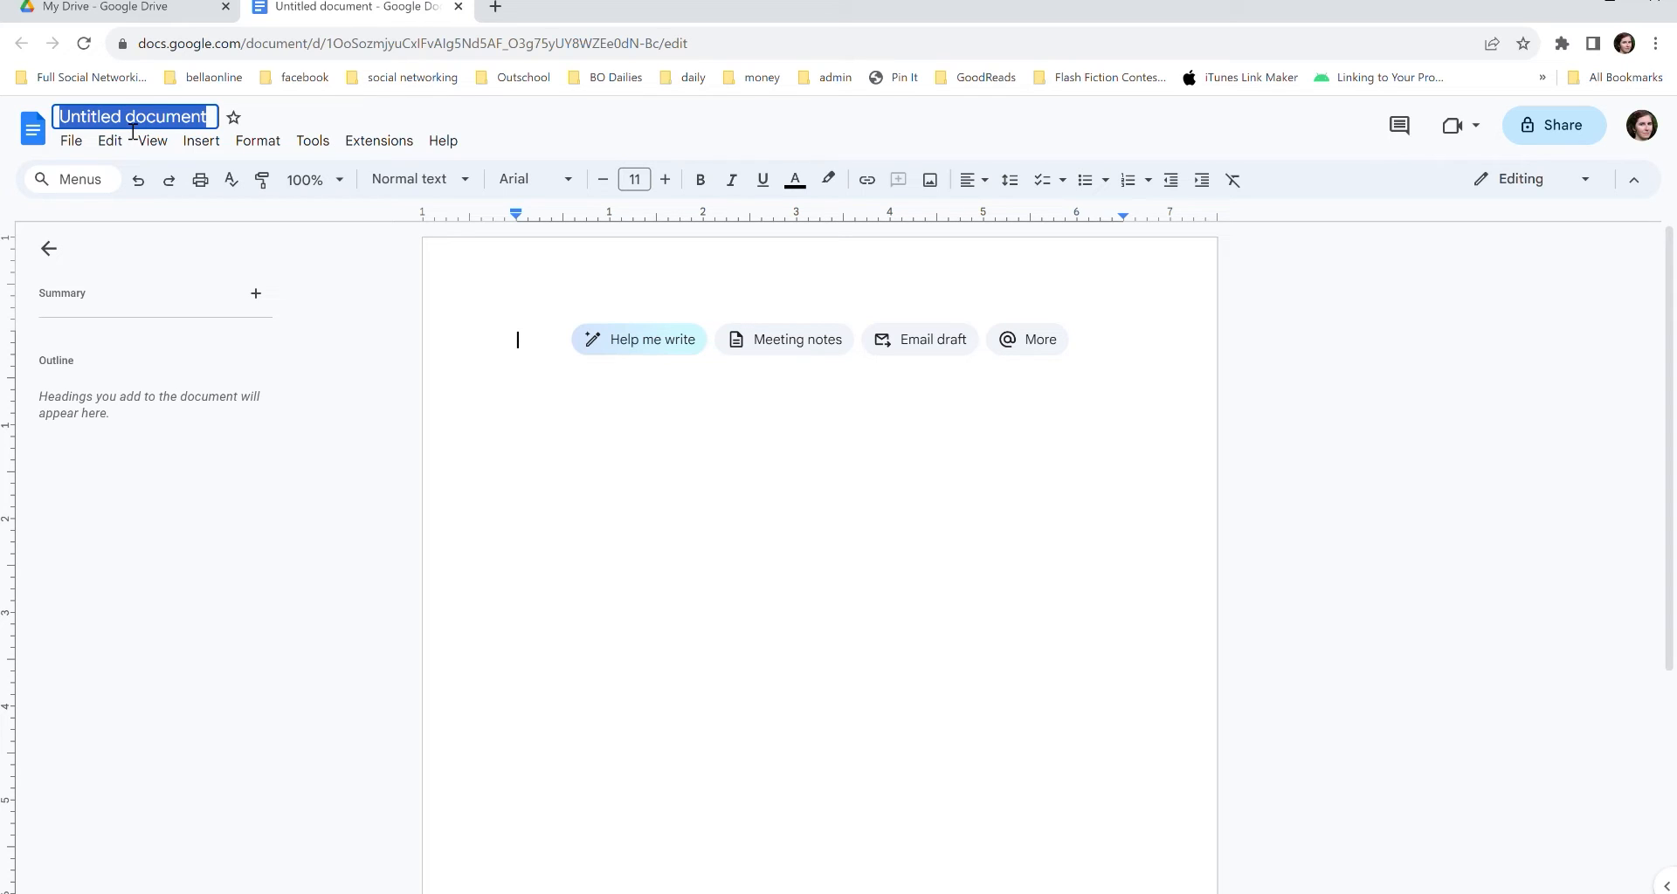
type("Lisa Shea -")
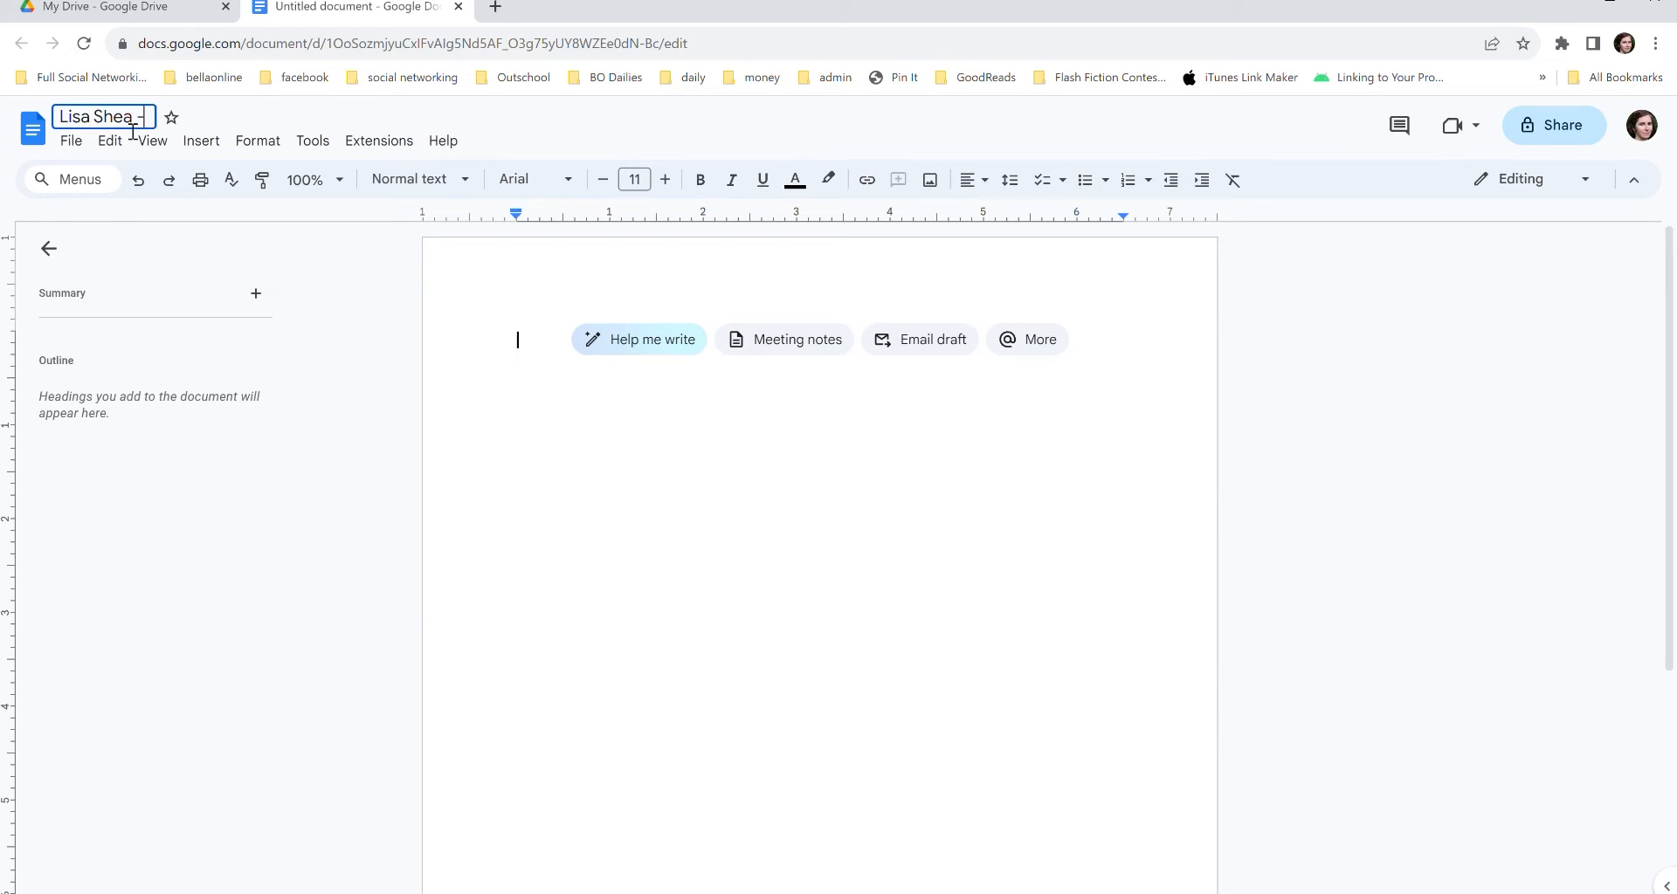
type(" Horror Stor")
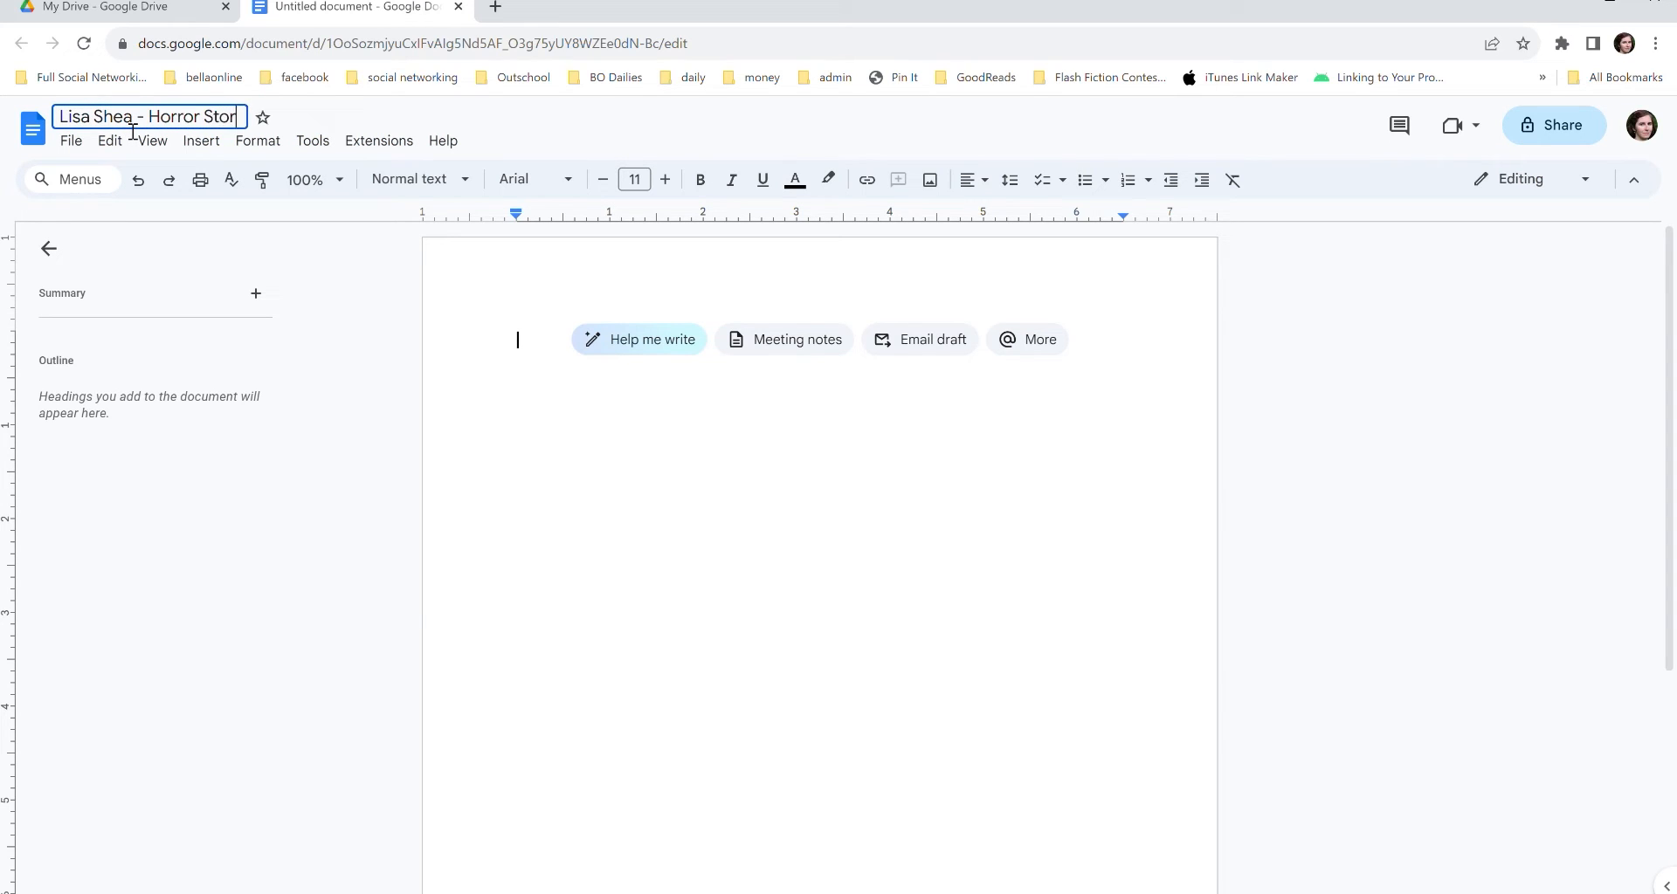
type("y #30")
key("Return")
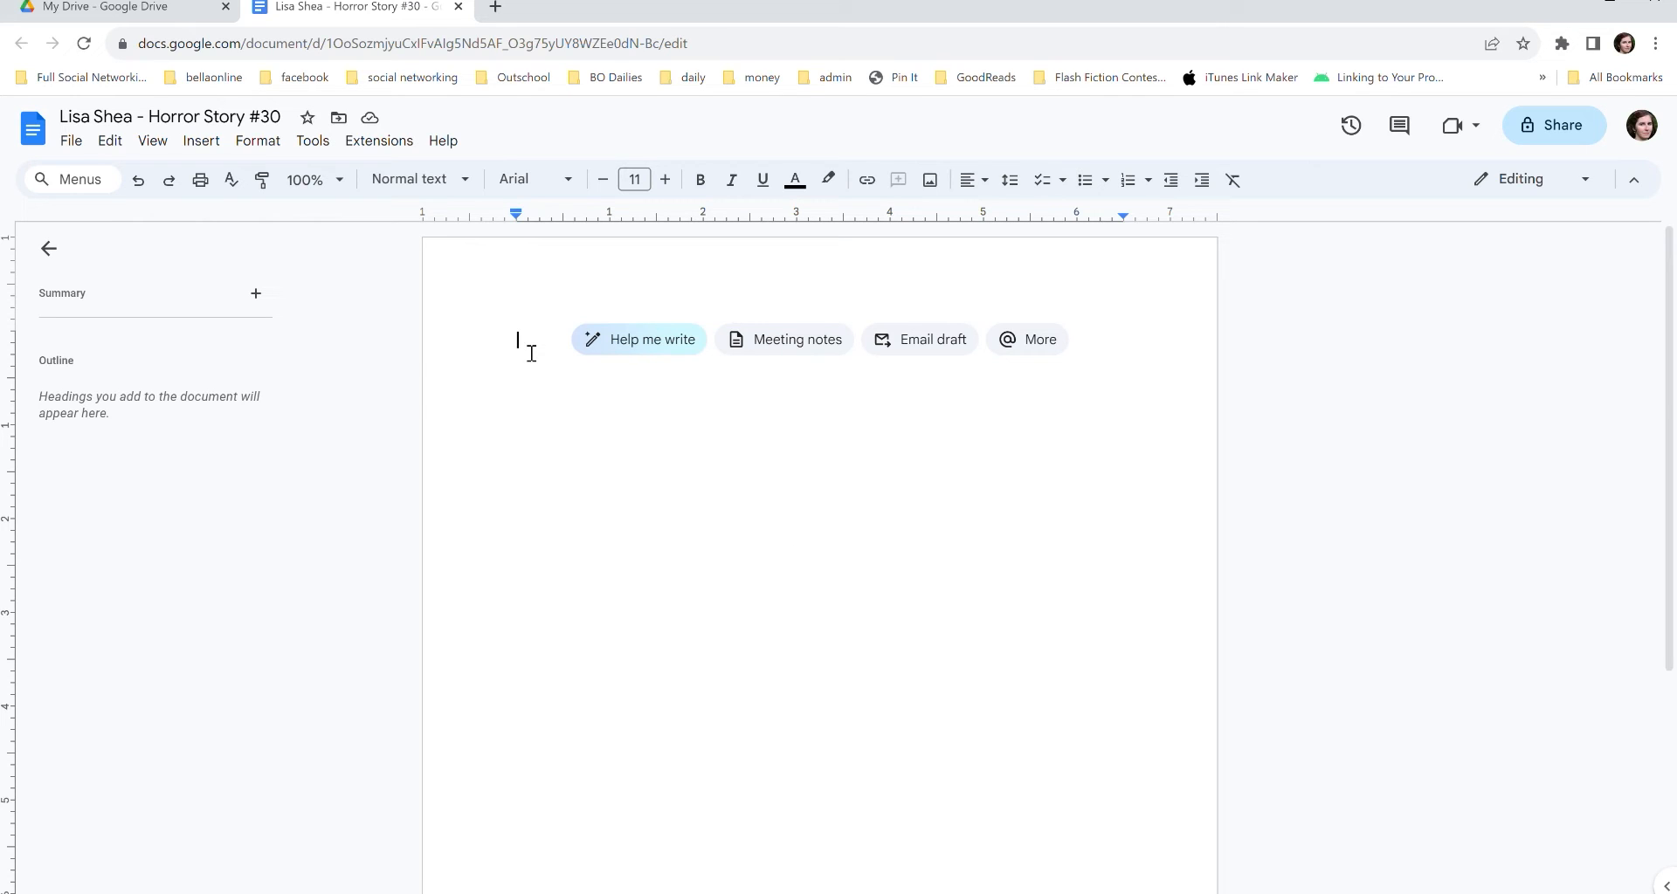
Write the author's full name on the first line and "Horror Story #30" below it, followed by a blank line.
type("Lisa Shea")
key("Return")
type("Hor")
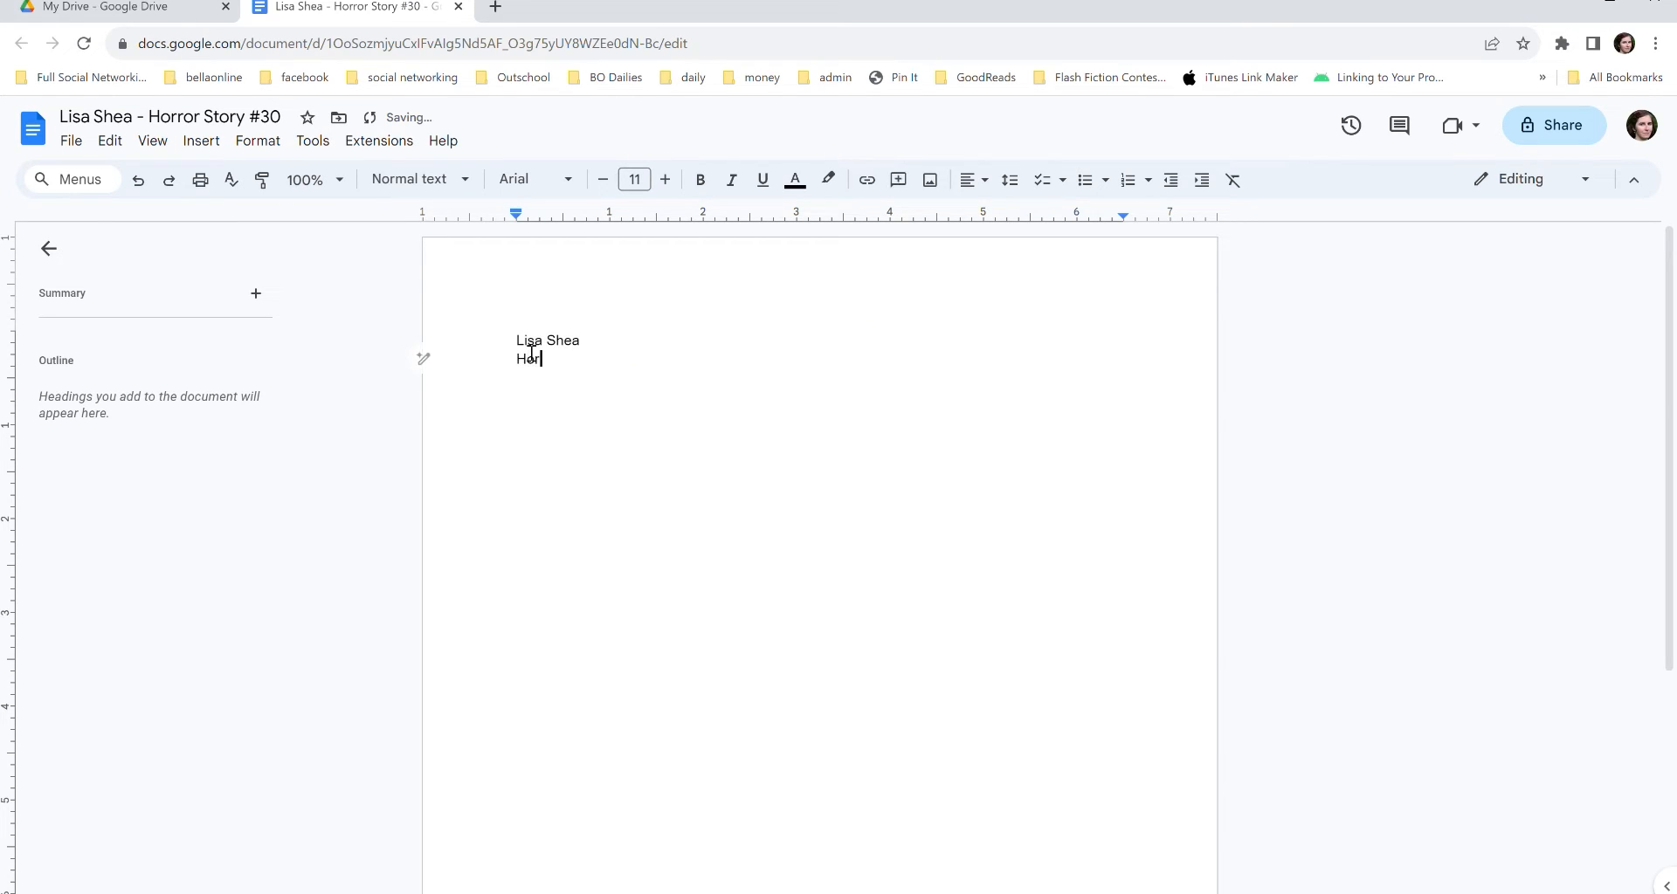
type("ror Story #30")
key("Return")
key("Return")
Add the content note "Warning - has a few swears but no gory situations" below the heading, followed by a blank line.
type("Warning")
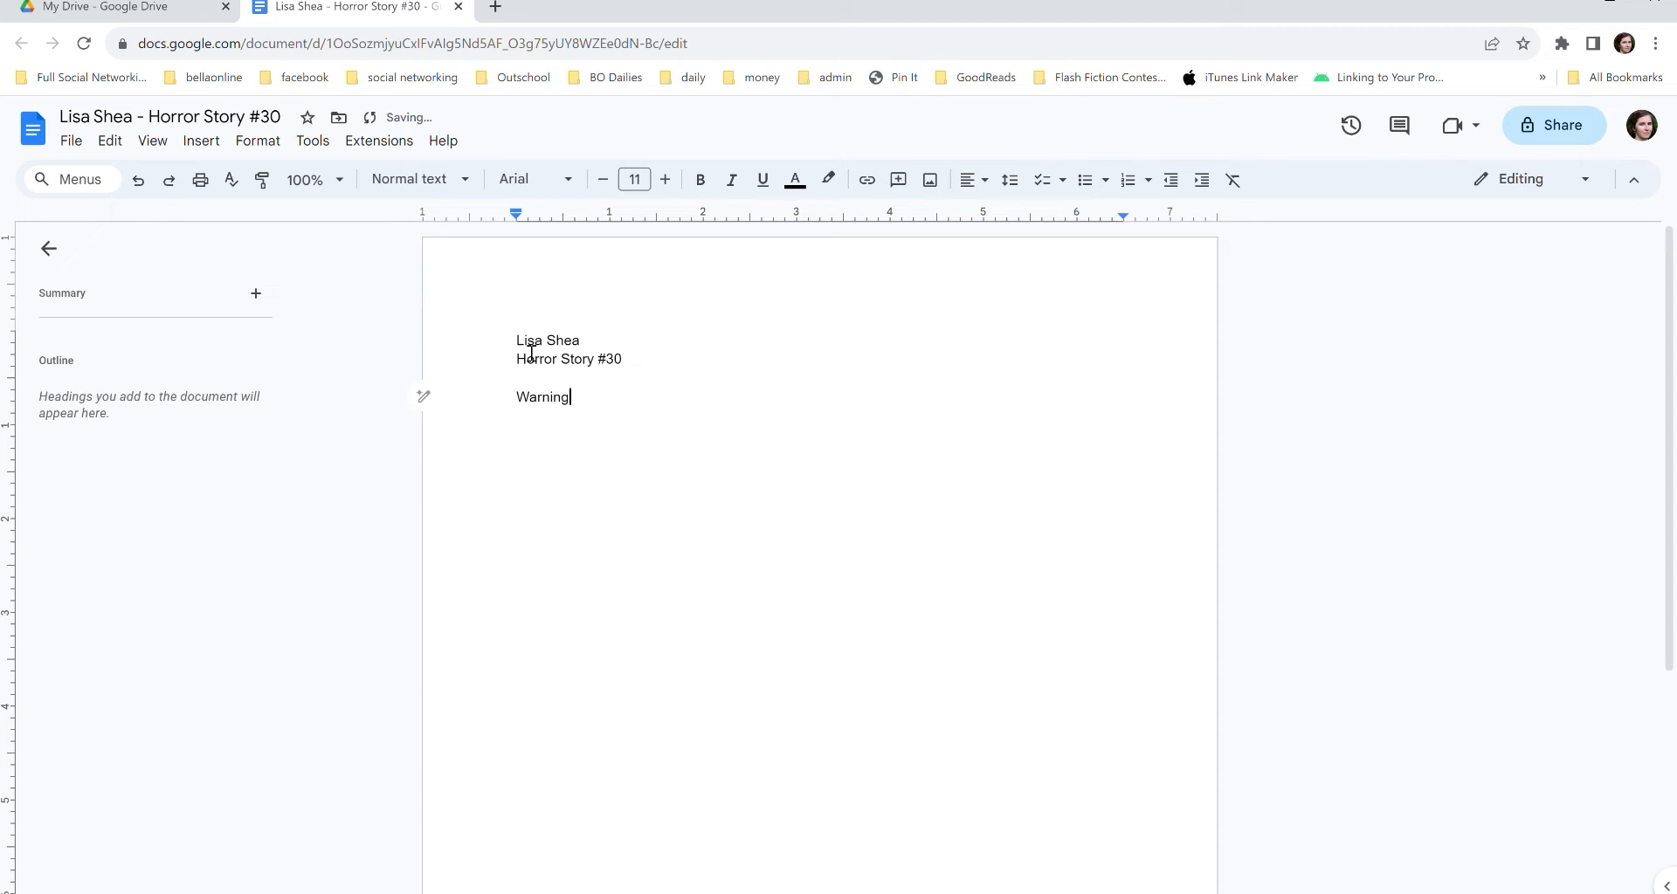
type(" - has a few sweares")
key("BackSpace")
key("BackSpace")
type("s but no gory")
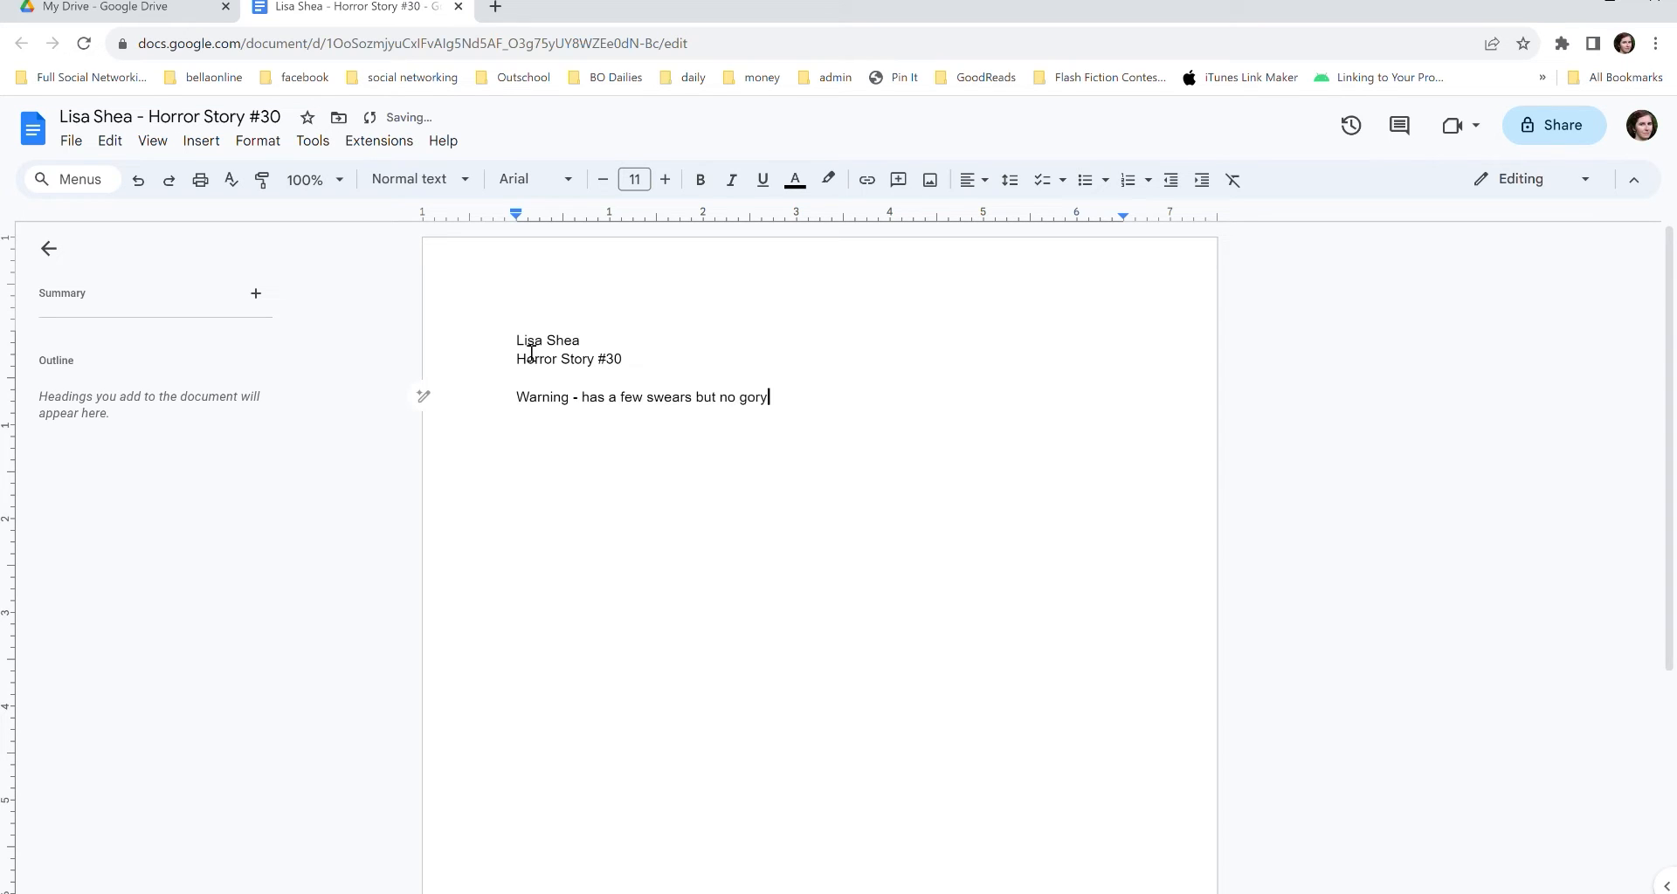
type(" situaitons")
key("BackSpace")
key("BackSpace")
key("BackSpace")
key("BackSpace")
key("BackSpace")
type("tions")
key("Return")
key("Return")
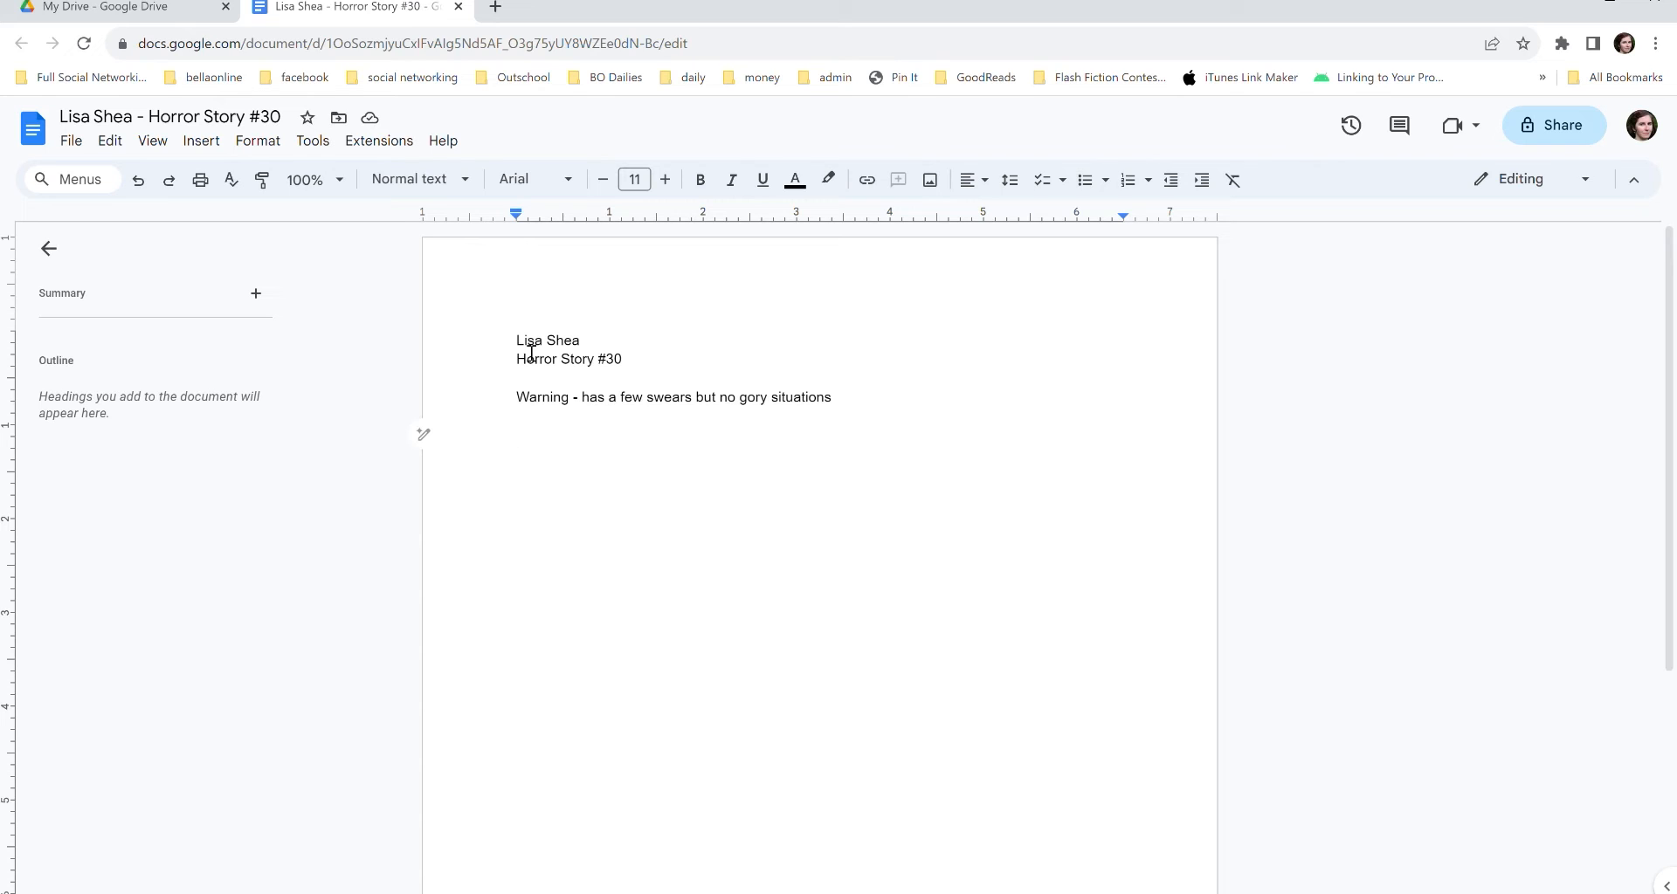
Write "Four score and seven years ago our fathers....." and below it add the story excerpt from "I groaned as an ache" to "Bethany bounced into the room.".
type("Four s")
type("core ")
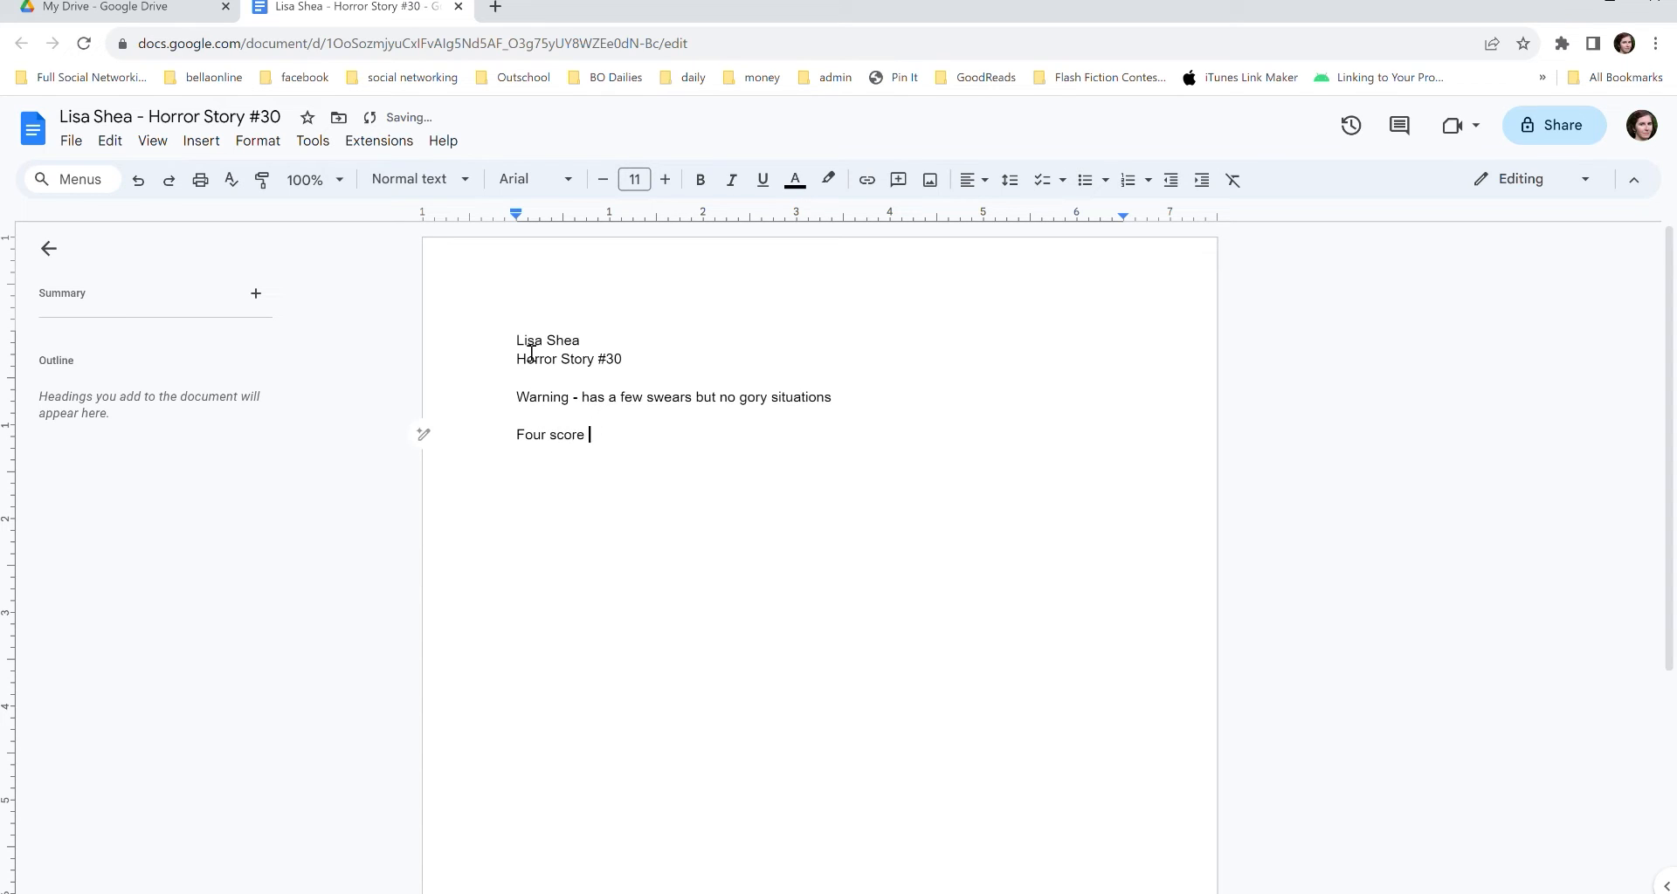
type("and seven years ago our fathers.....")
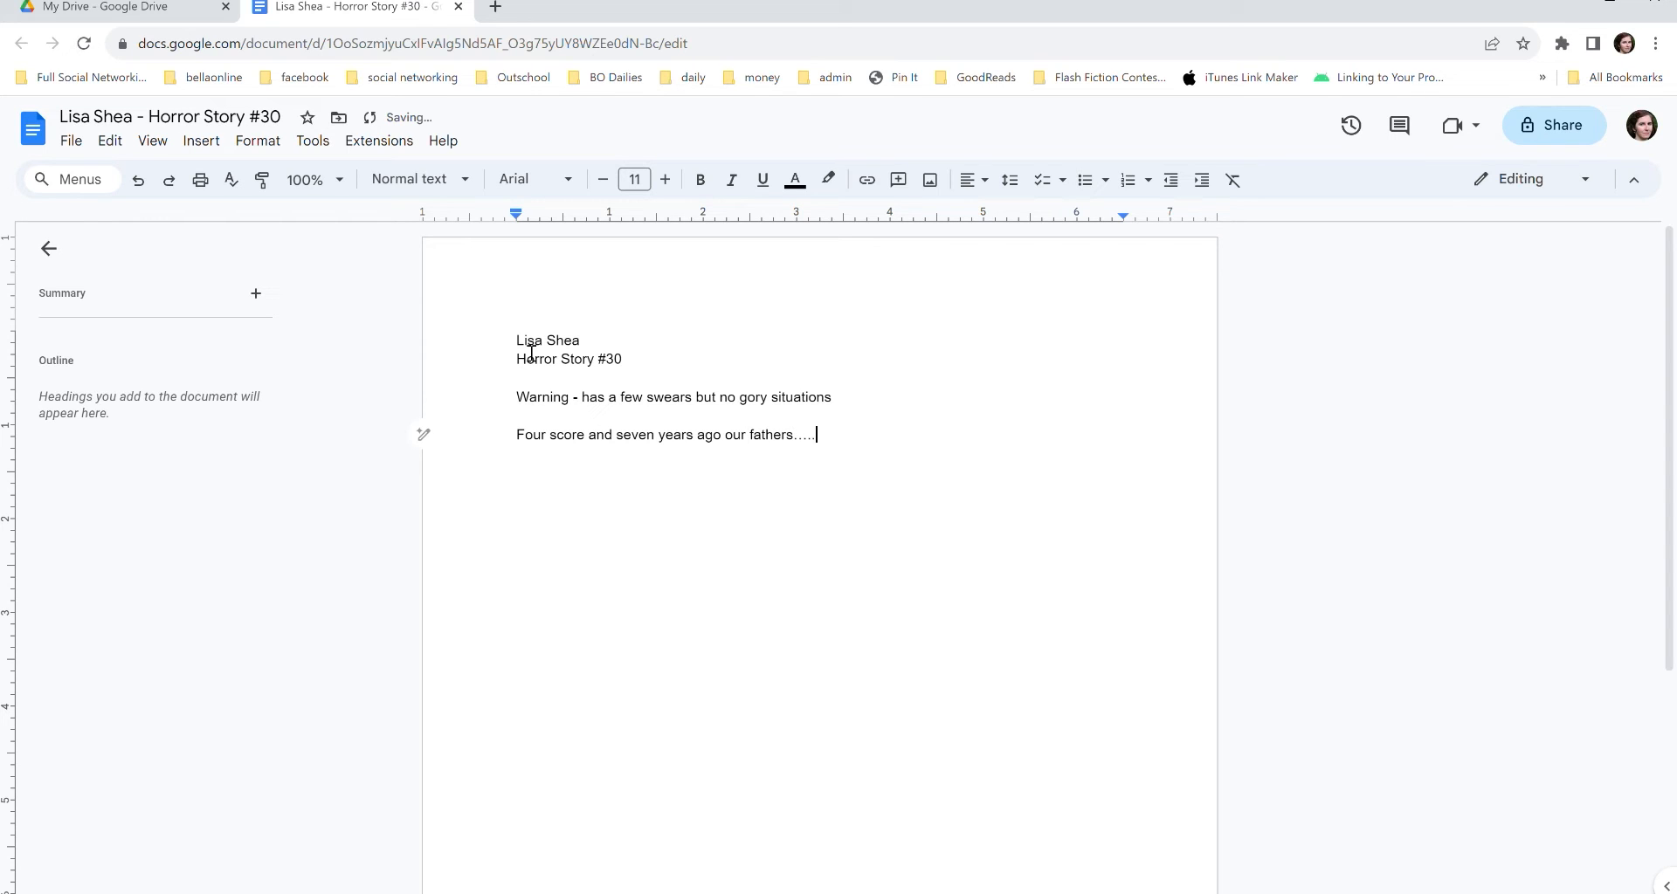
key("Return")
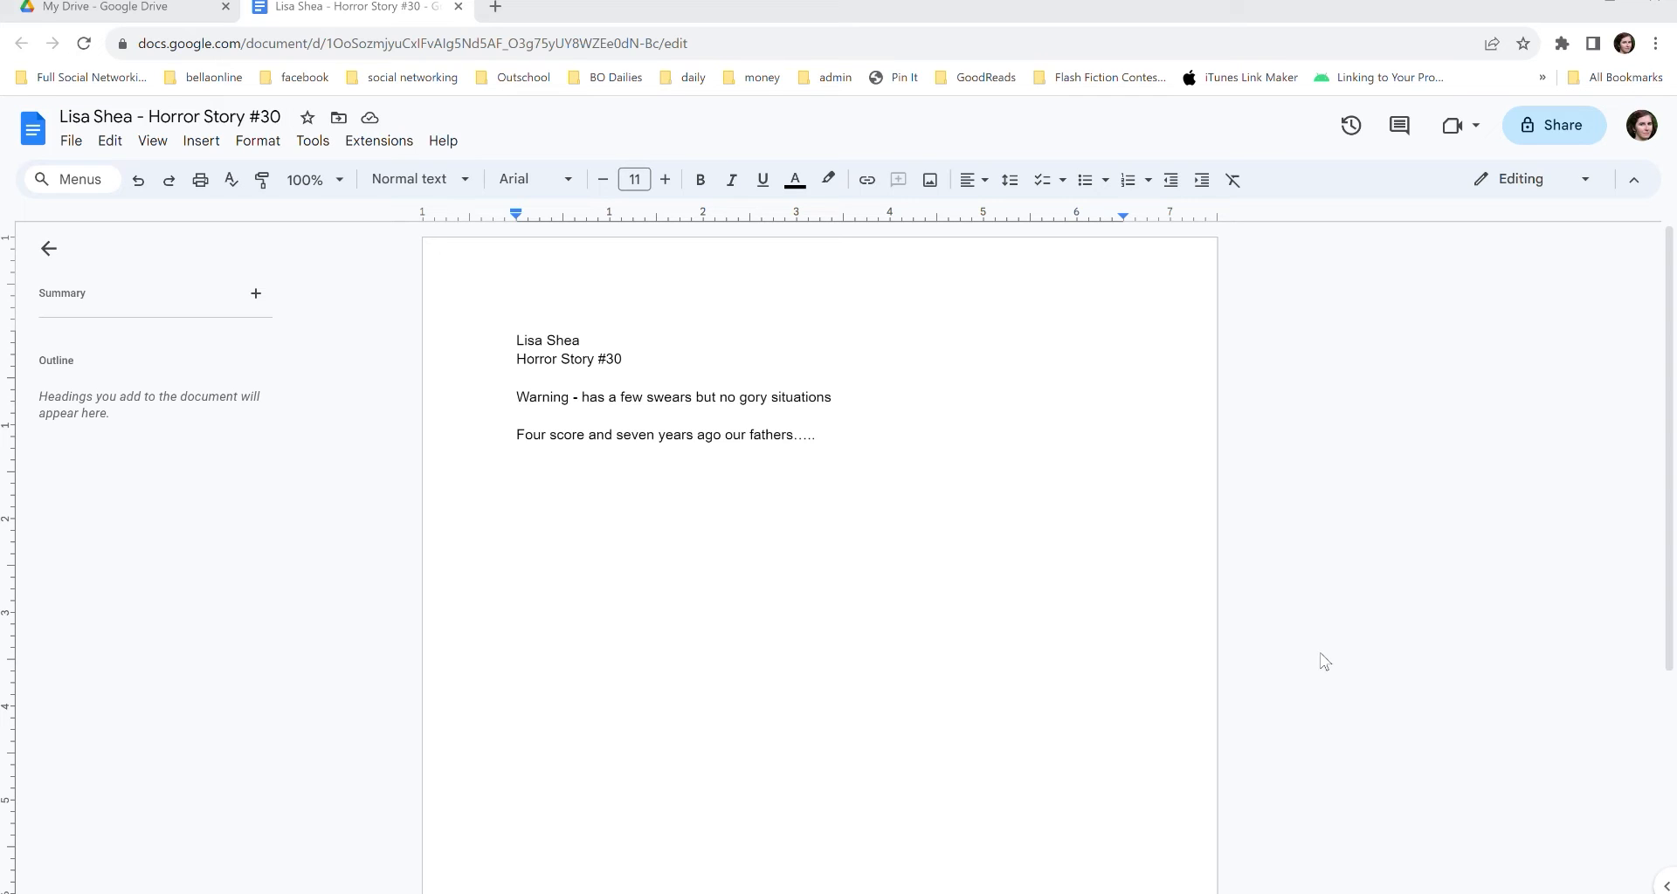
left_click(476, 487)
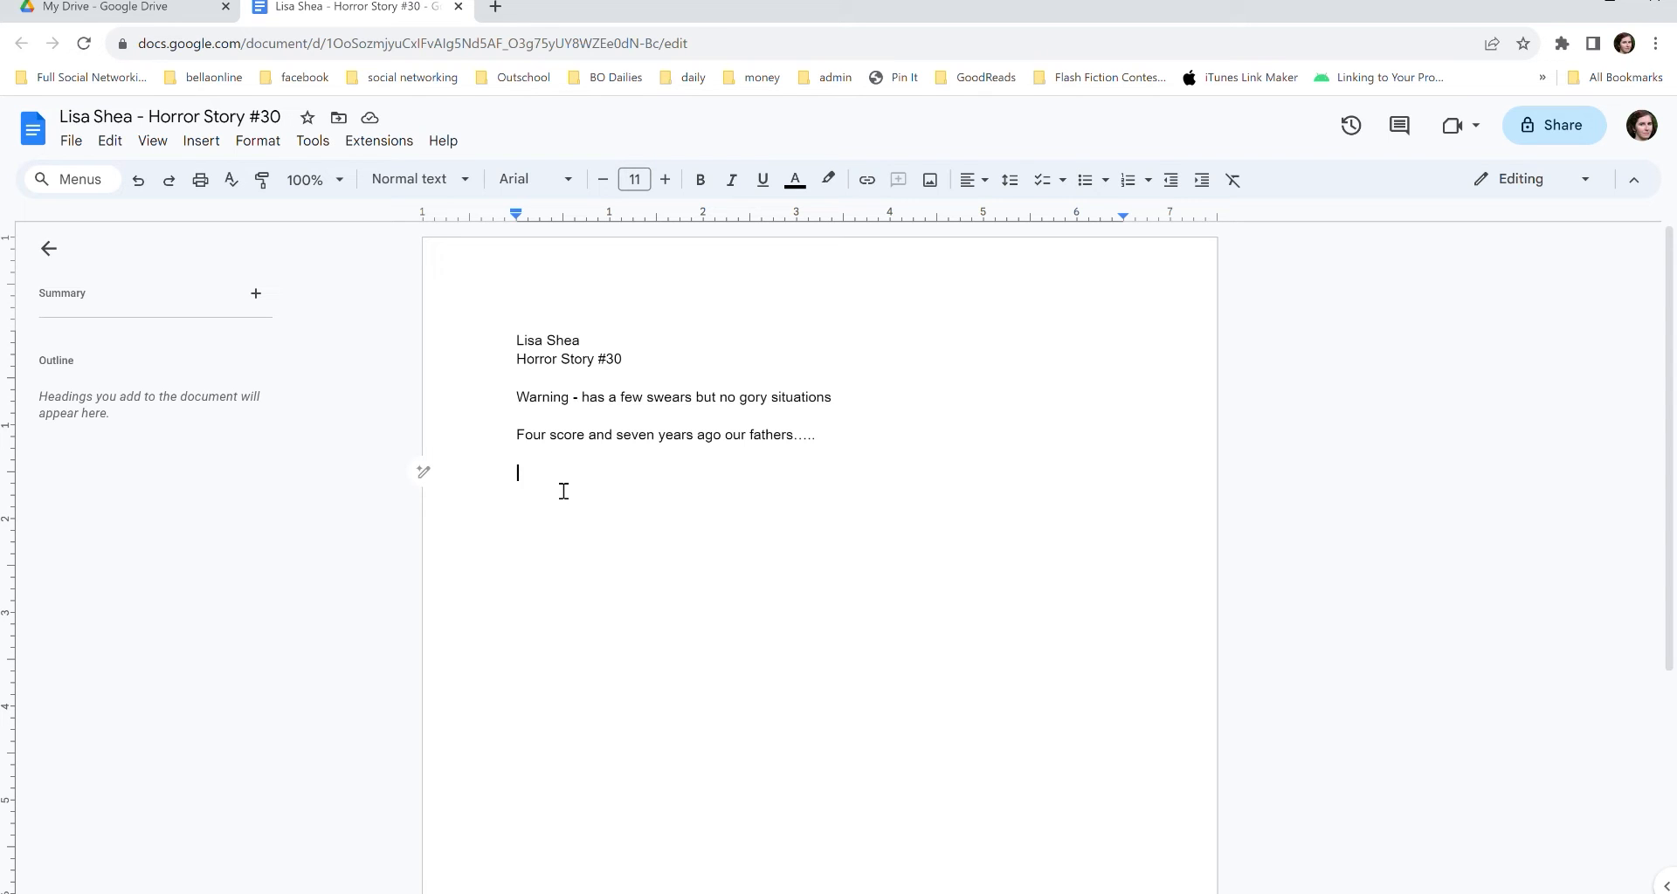
type("I groaned as an ache ran down my right side. I’d been lying on that side for three hours, and my body just wasn’t happy with me. I suppose, being a forty-two-year-old woman recovering from a massive heart attack, my body was lucky to be alive. I must have had an angel watching over me.  I said to the Alexa device on my bedside table, \"Alexa, alert Bethany.\"  I looked around our small guest bedroom while I waited. It was all done in dark blues and yellows, Matt’s choices, in hopes that his son would come visit sometime. But Matt’s son was thirty years old, happily settled in Michigan with his wife and two young girls. The chance of Matt dragging his family out to Massachusetts to visit his cheating father and the trollop he’d cheated with was slim to none.  Bethany bounced into the room.")
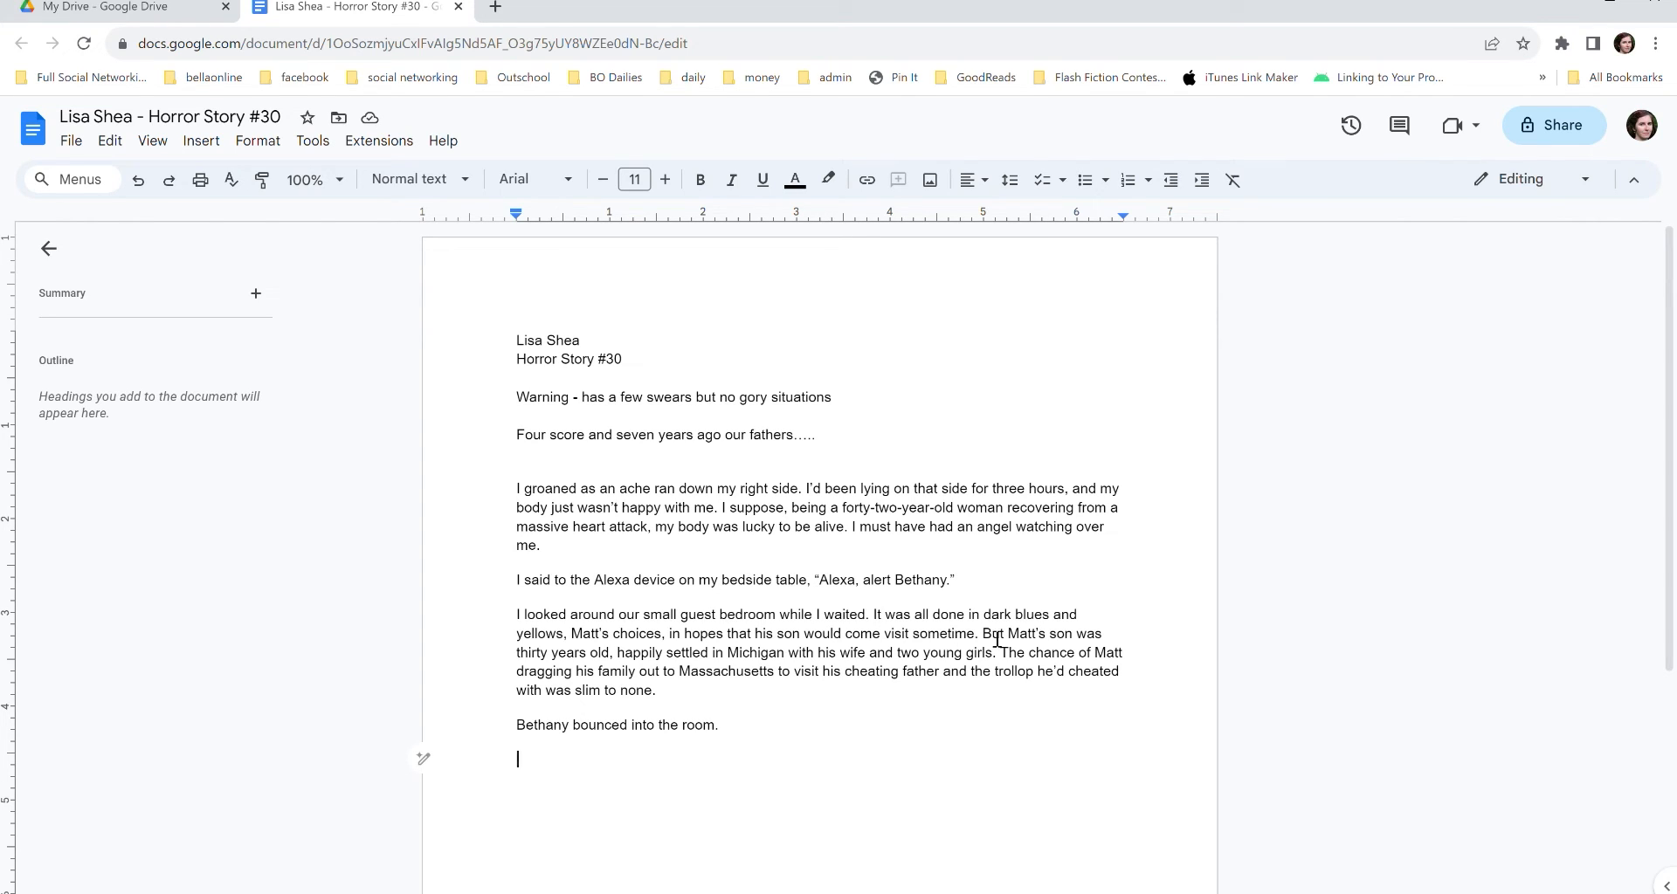
Share the document with general access for anyone with the link in the Commenter role.
left_click(1551, 138)
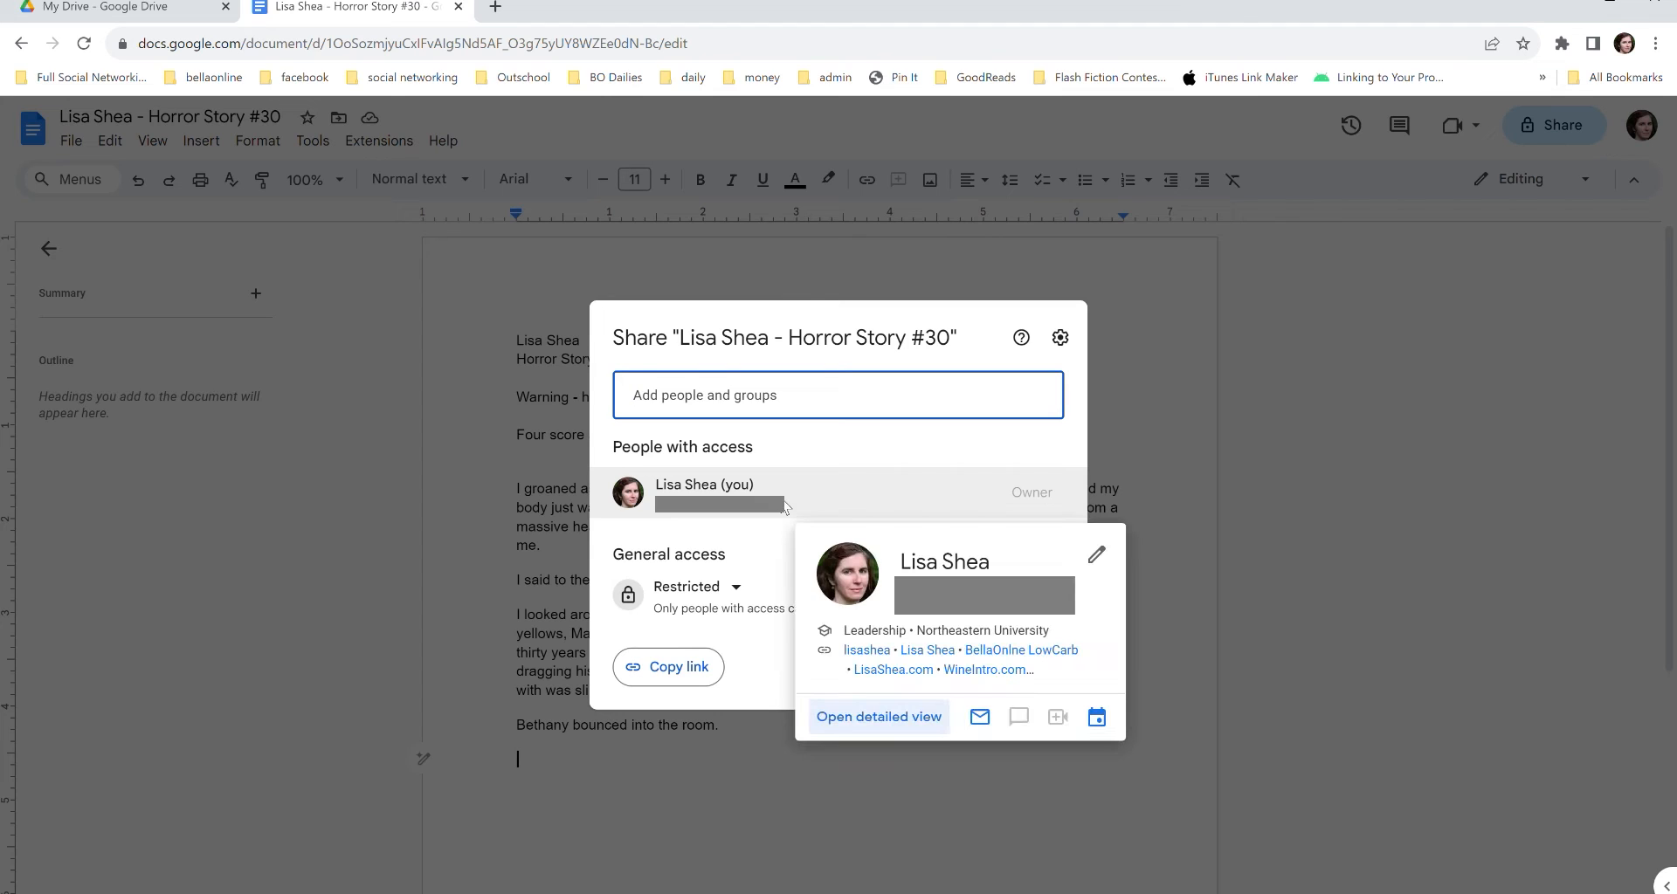
left_click(702, 593)
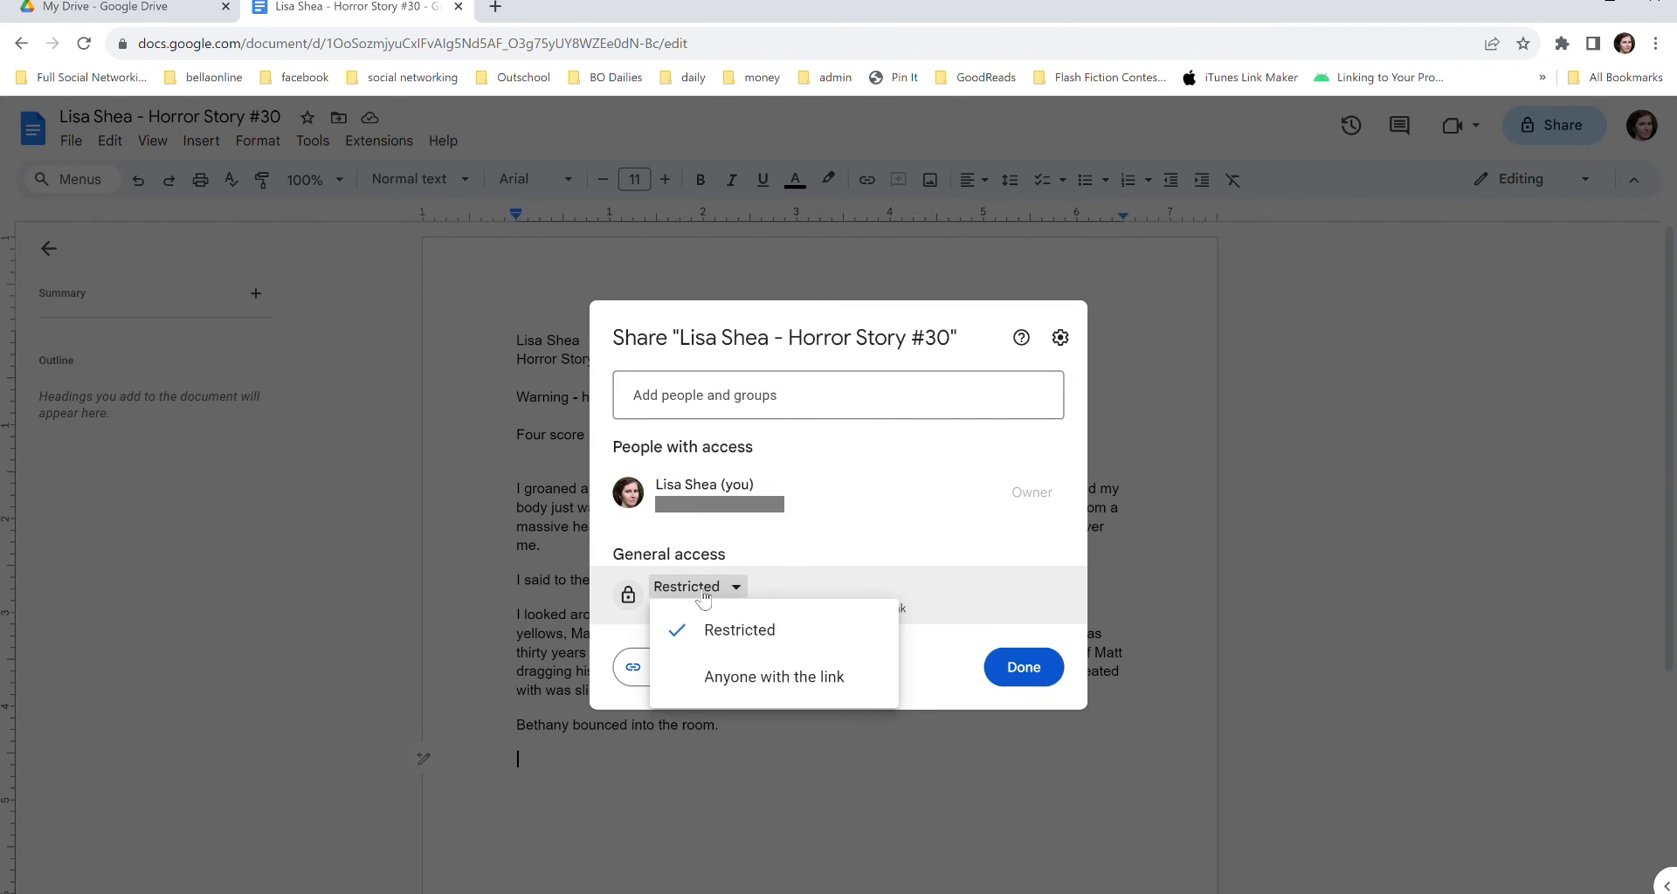
left_click(729, 681)
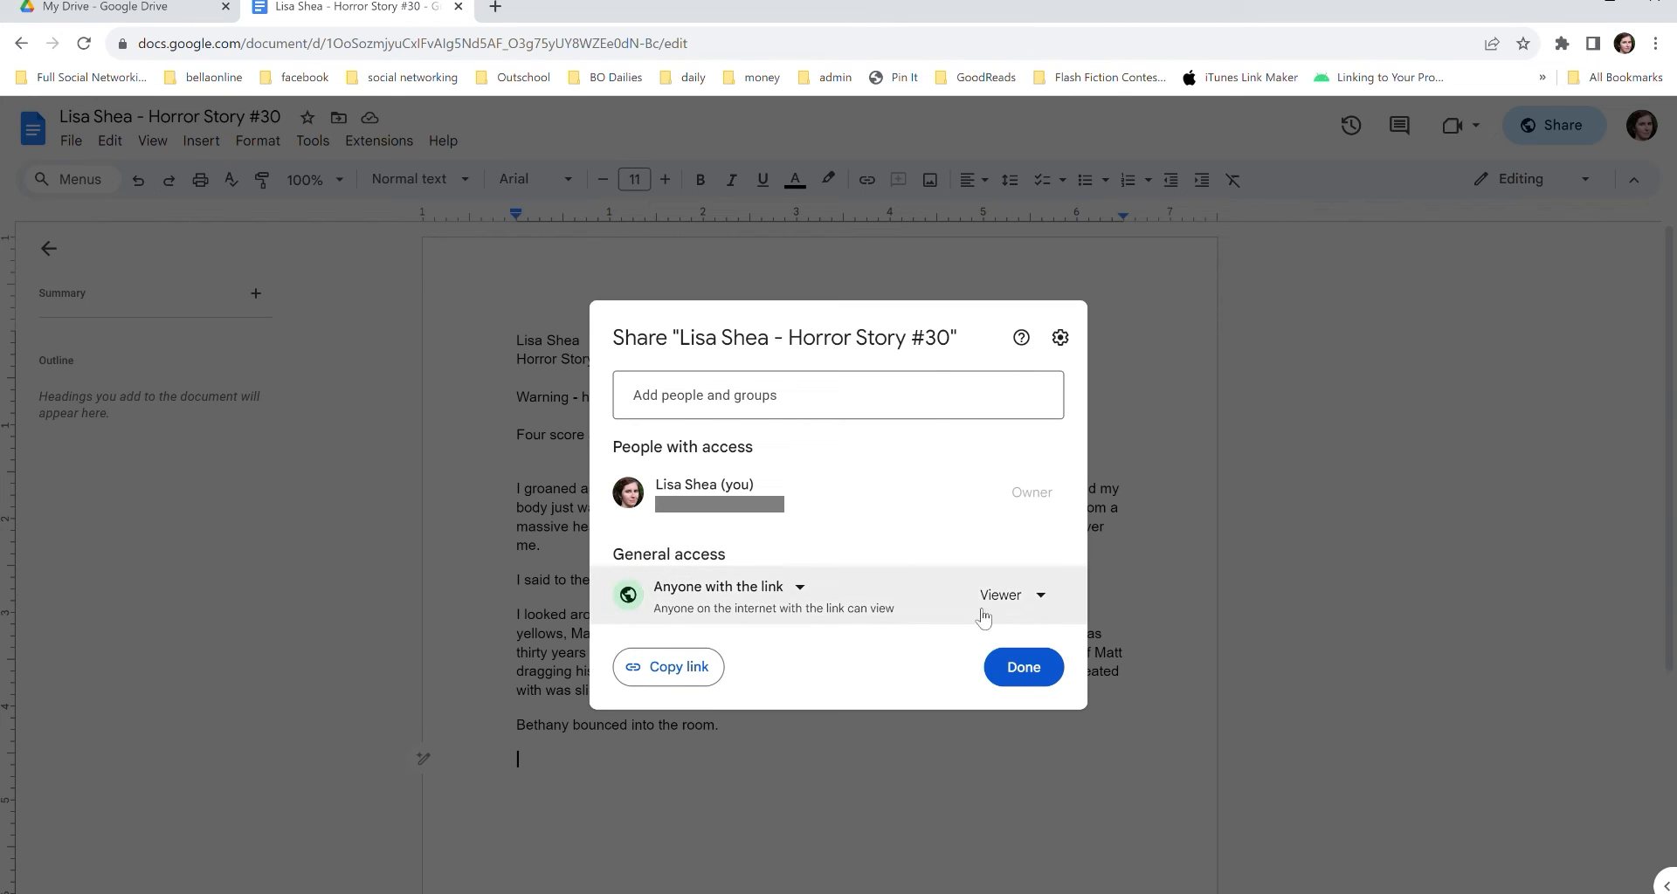
left_click(1041, 597)
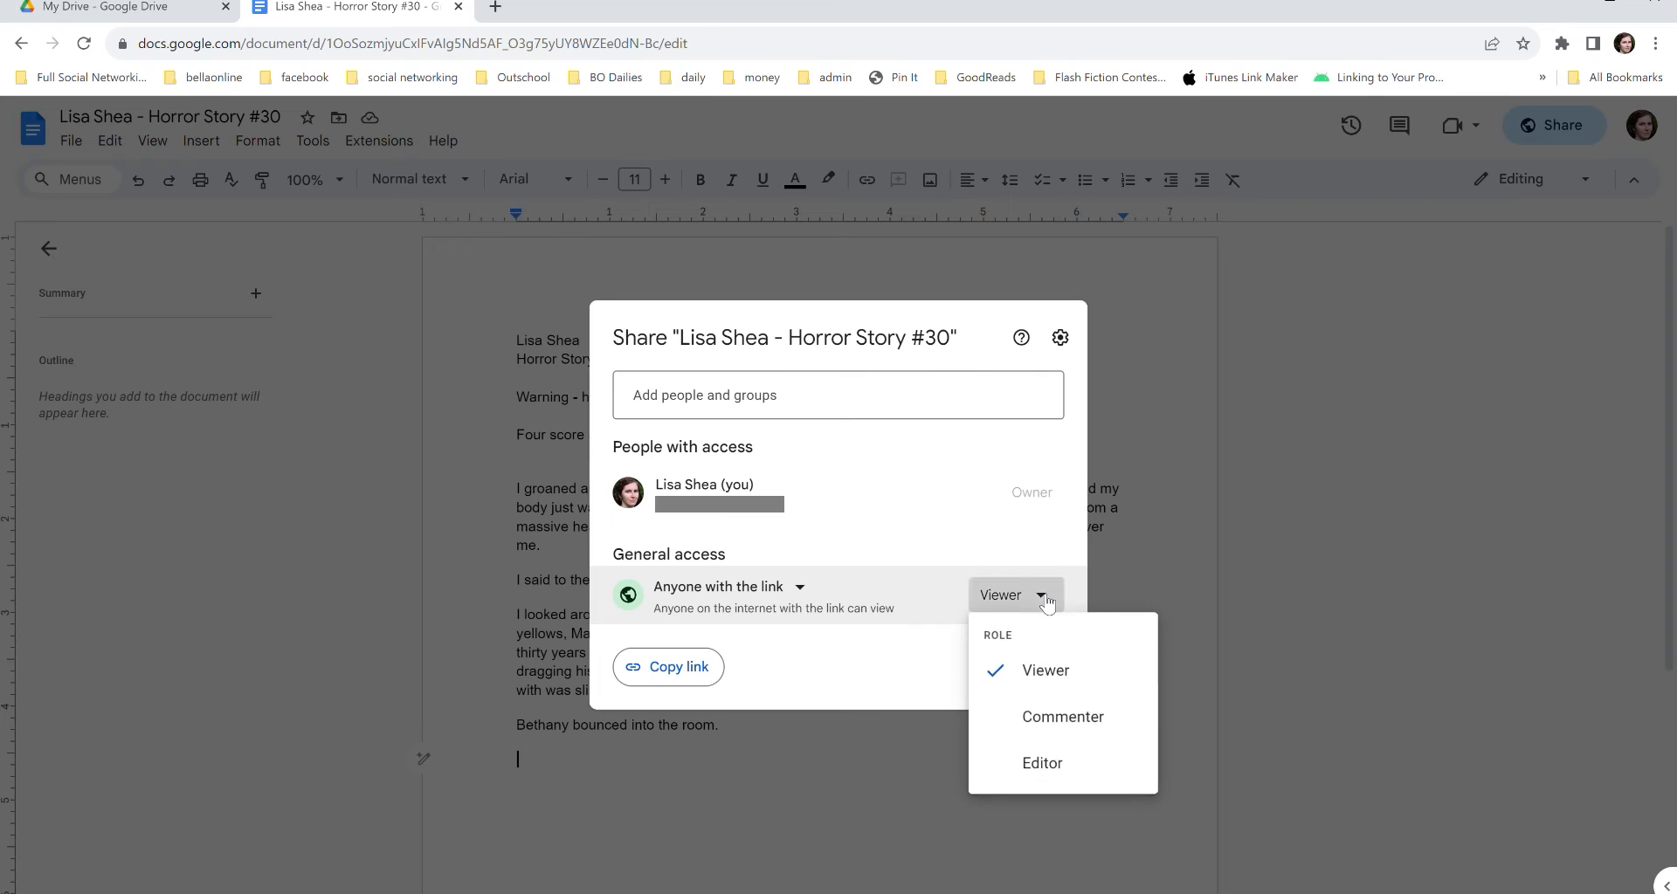
left_click(1050, 727)
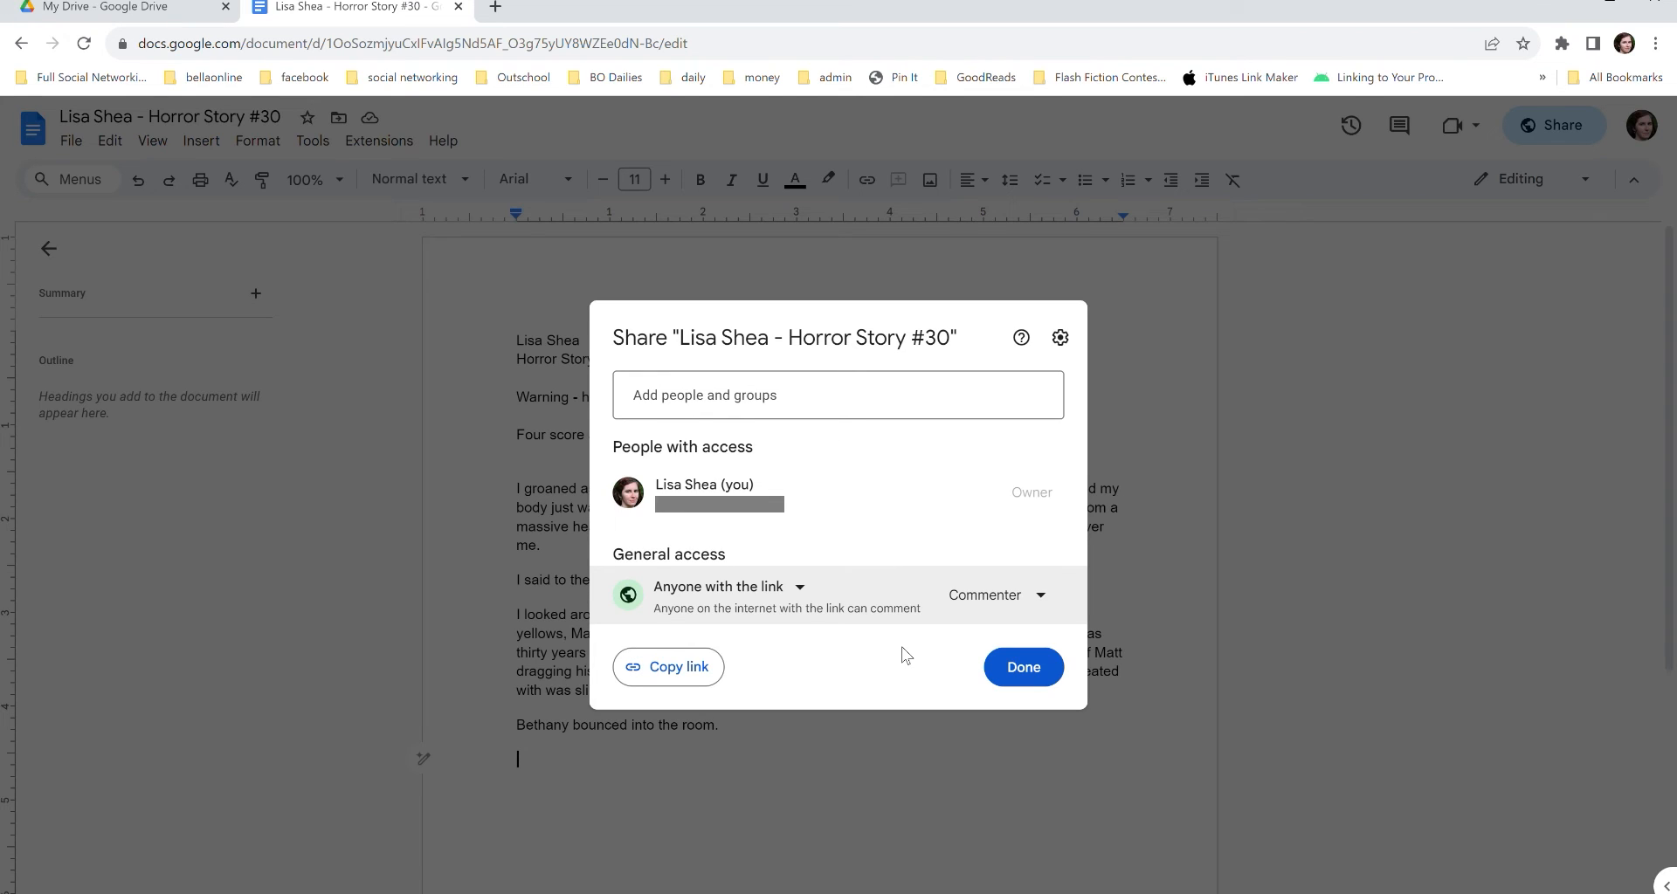
left_click(1024, 669)
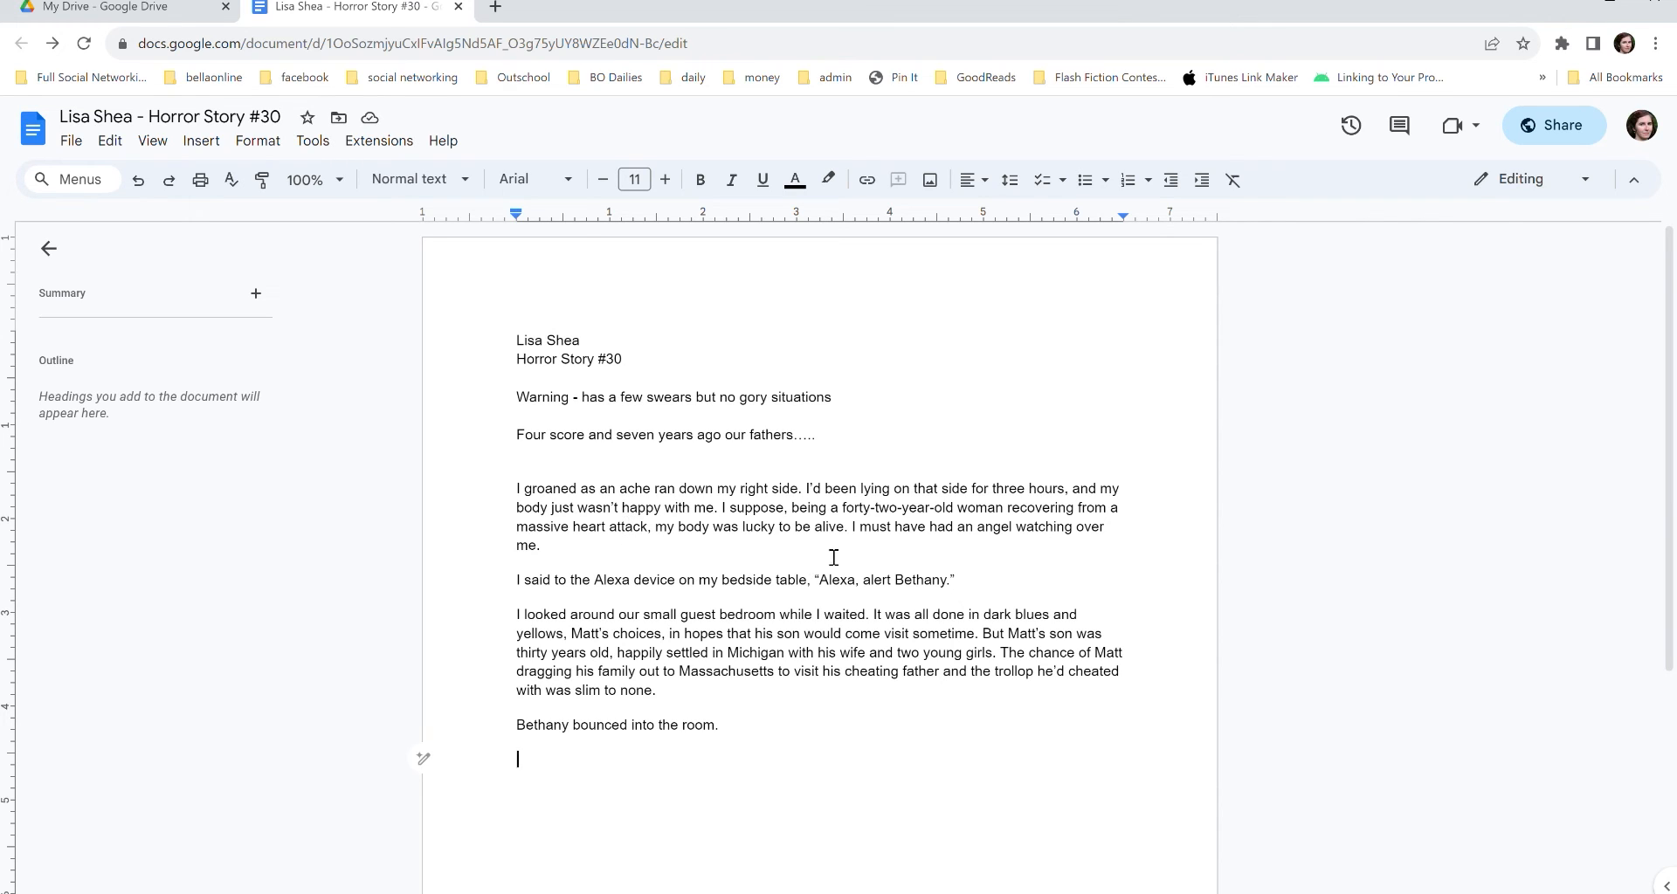
Add the comment "This is a neat phrase." to the sentence "I must have had an angel watching over me.".
left_click_drag(853, 526, 858, 554)
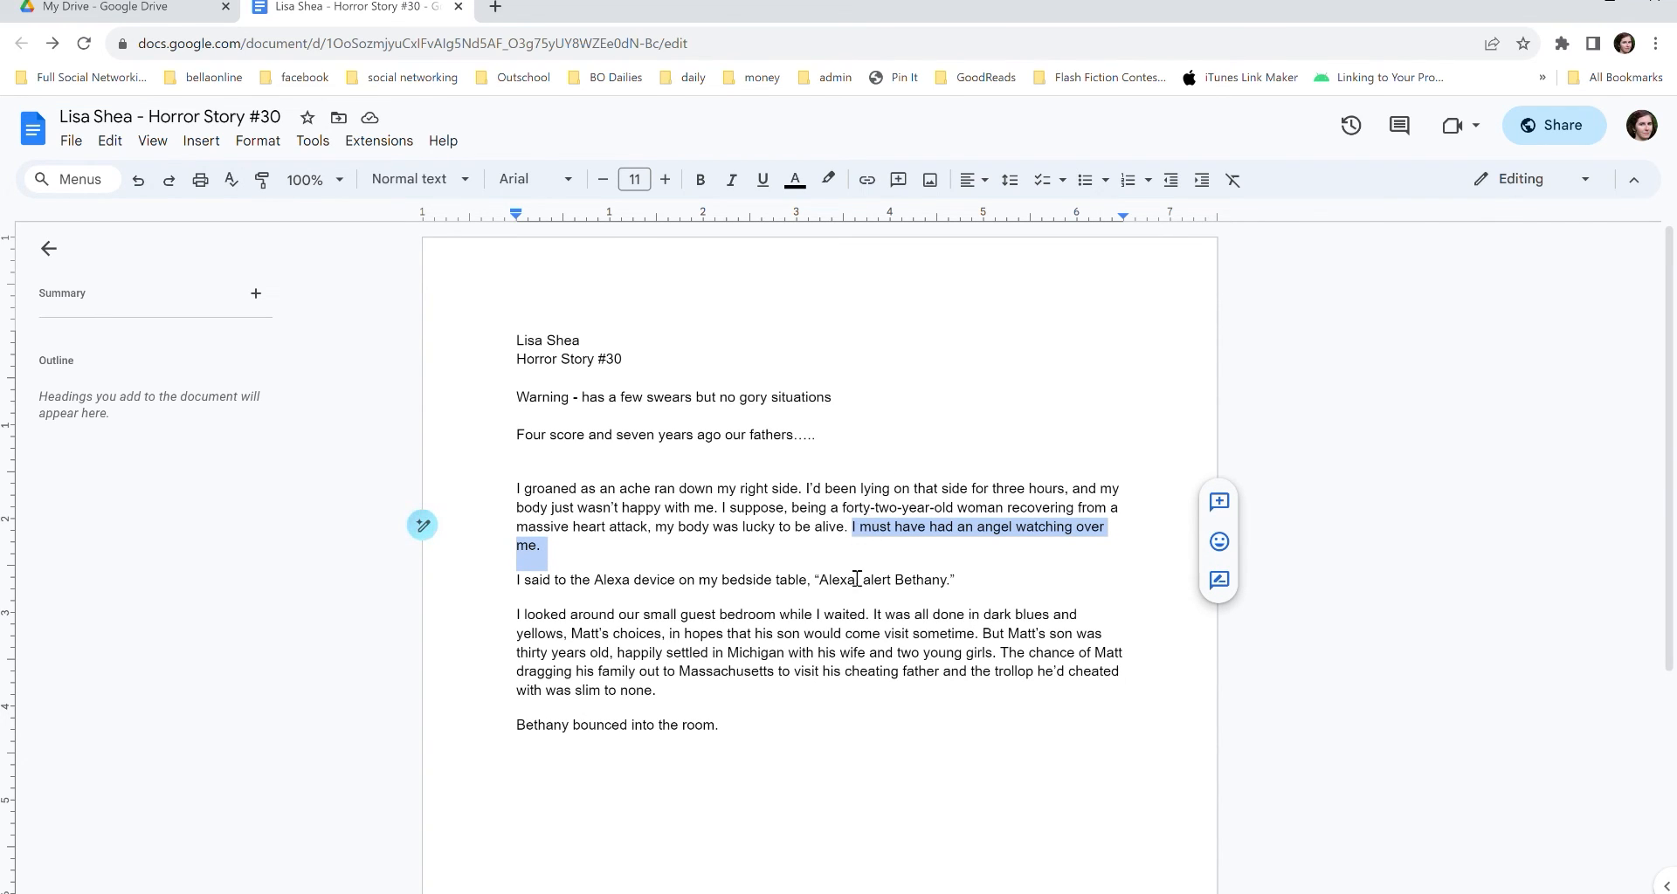
left_click(1220, 502)
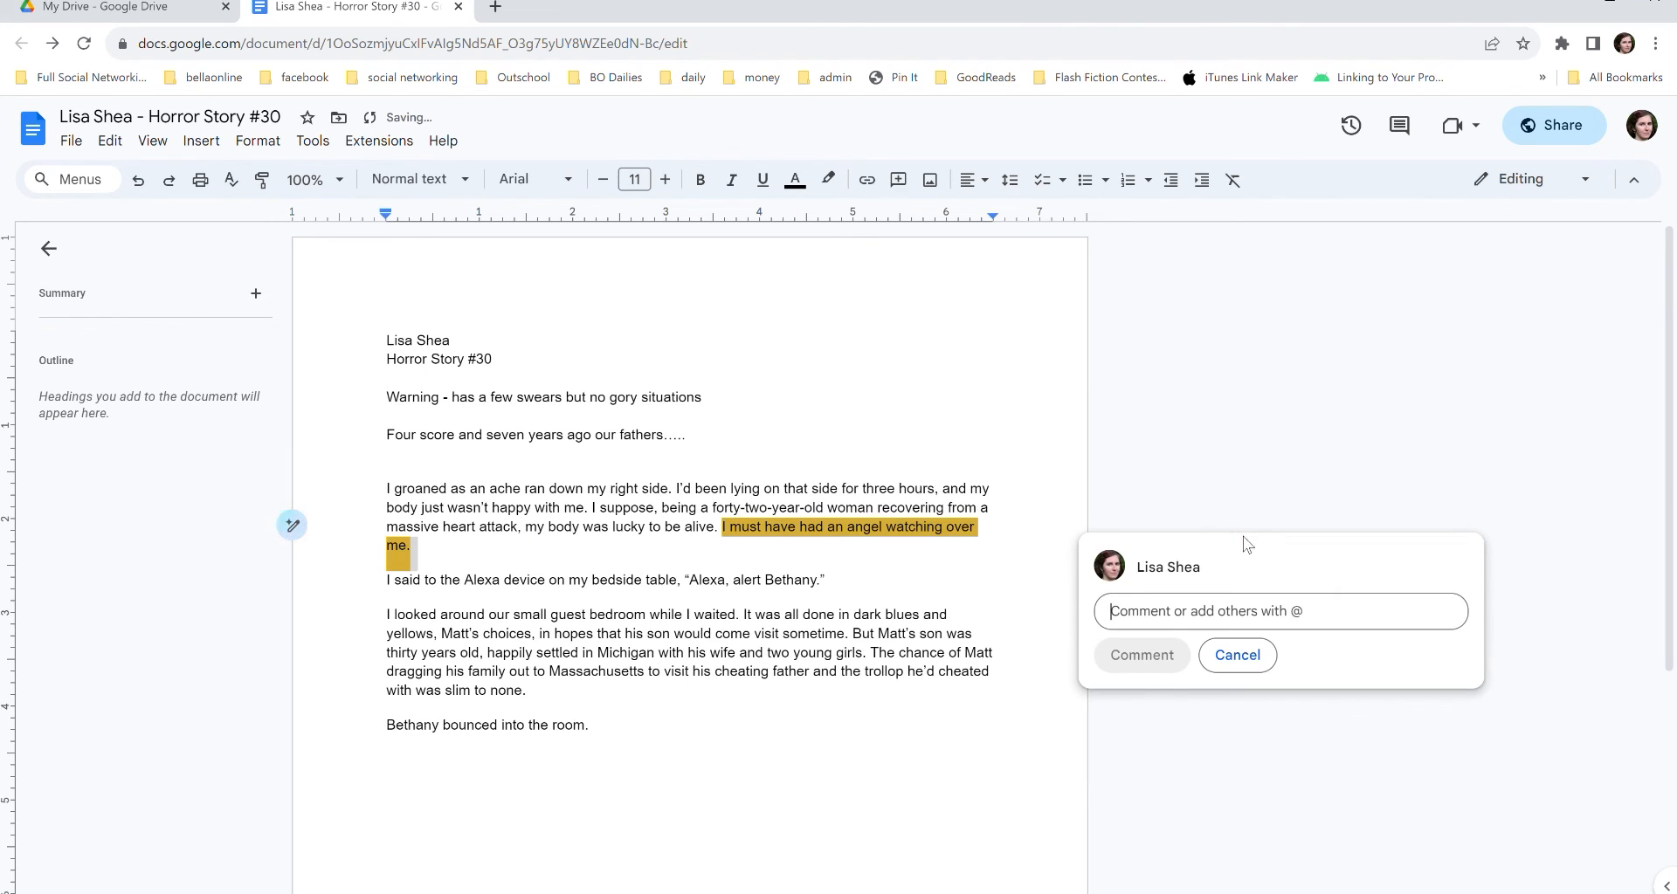
type("This is a neat")
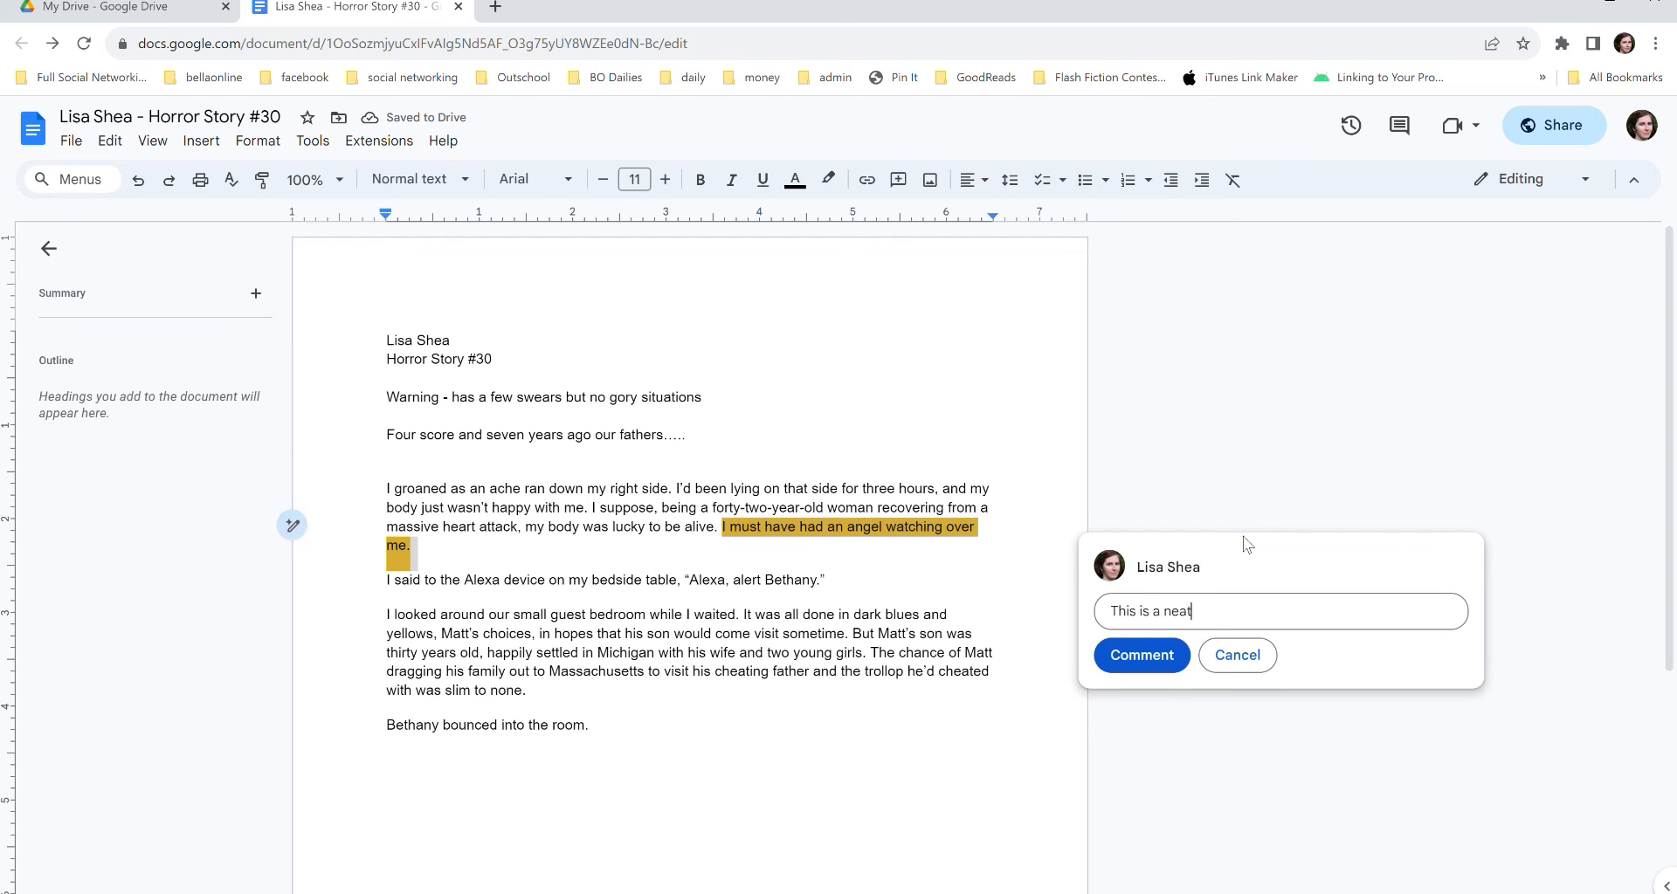
type(" phrase.")
left_click(1121, 660)
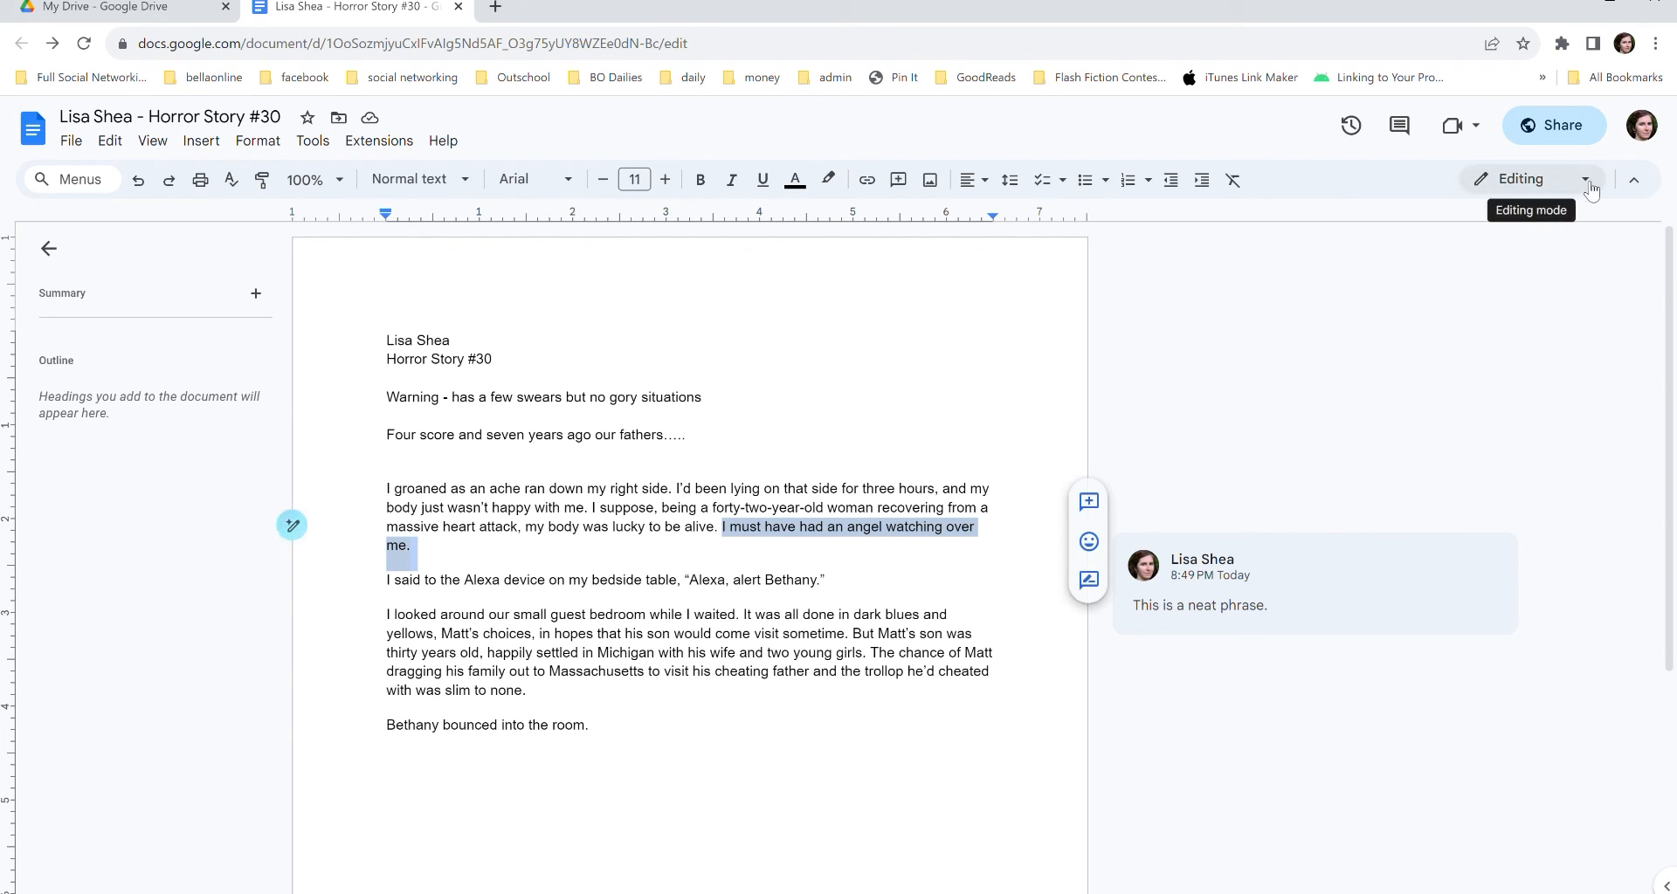
Review the document's sharing access and the additional permission settings for editors, viewers and commenters.
left_click(1572, 131)
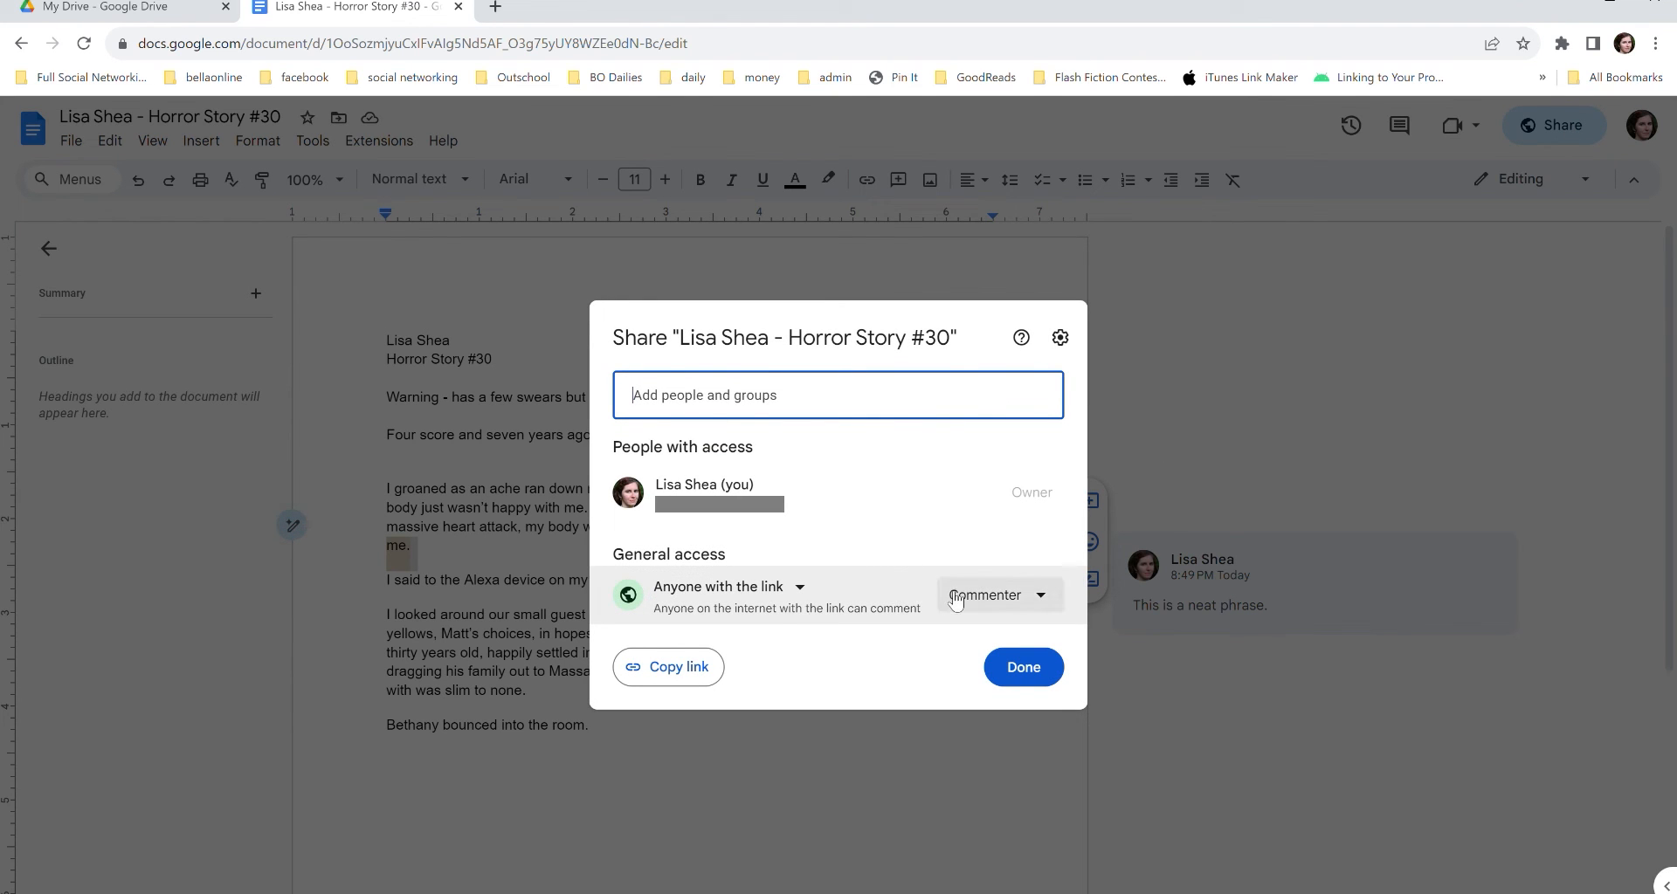
left_click(1061, 338)
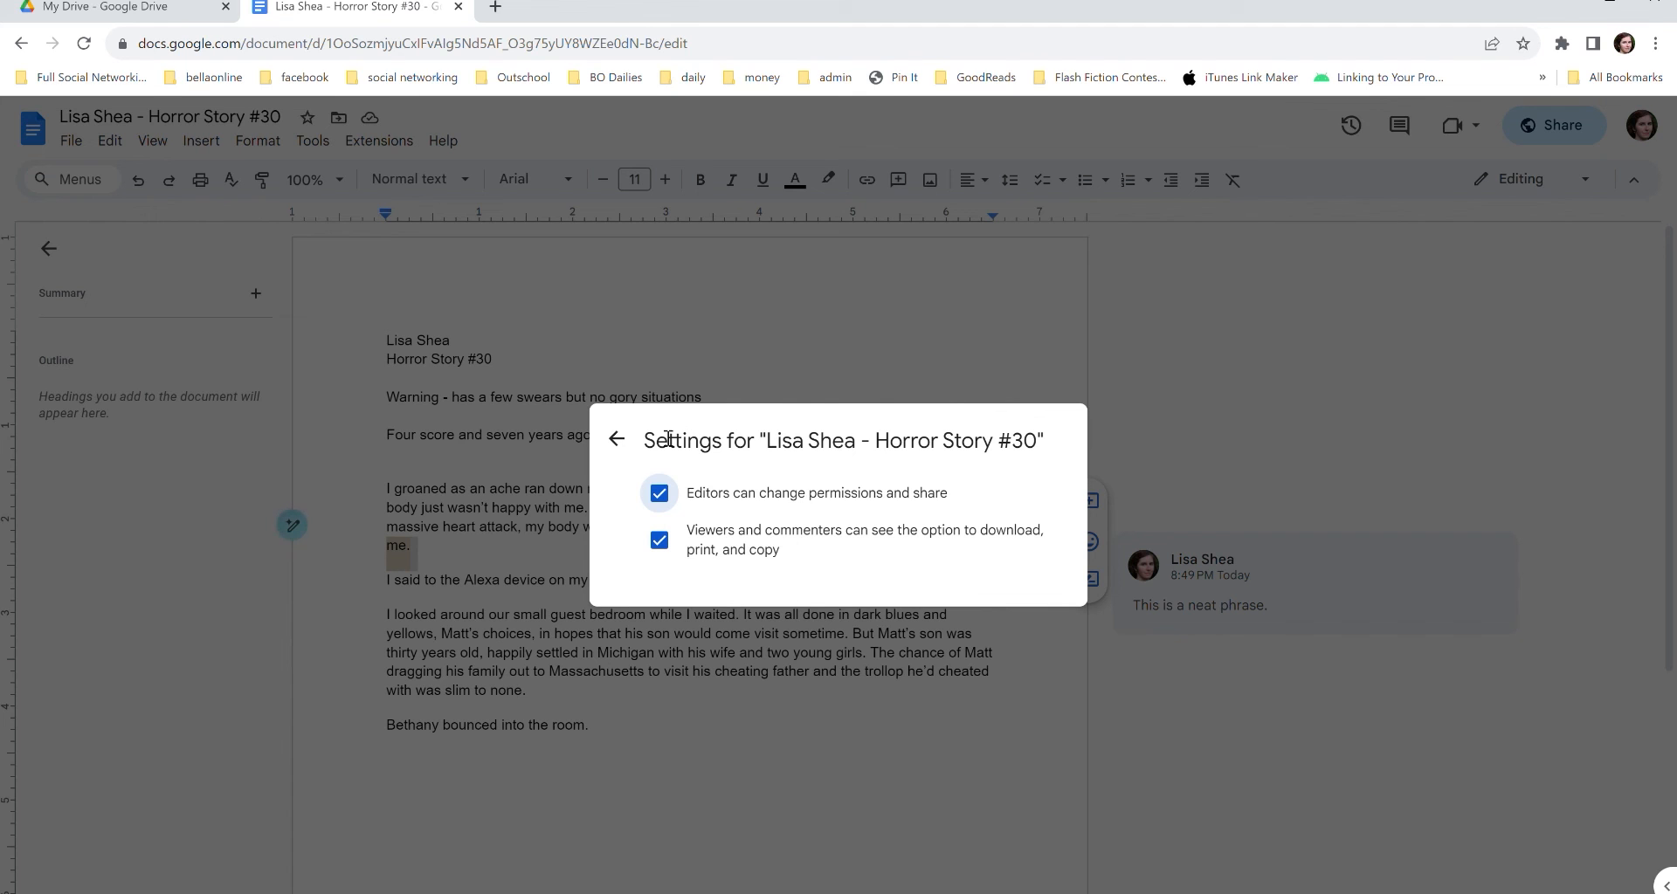
left_click(625, 446)
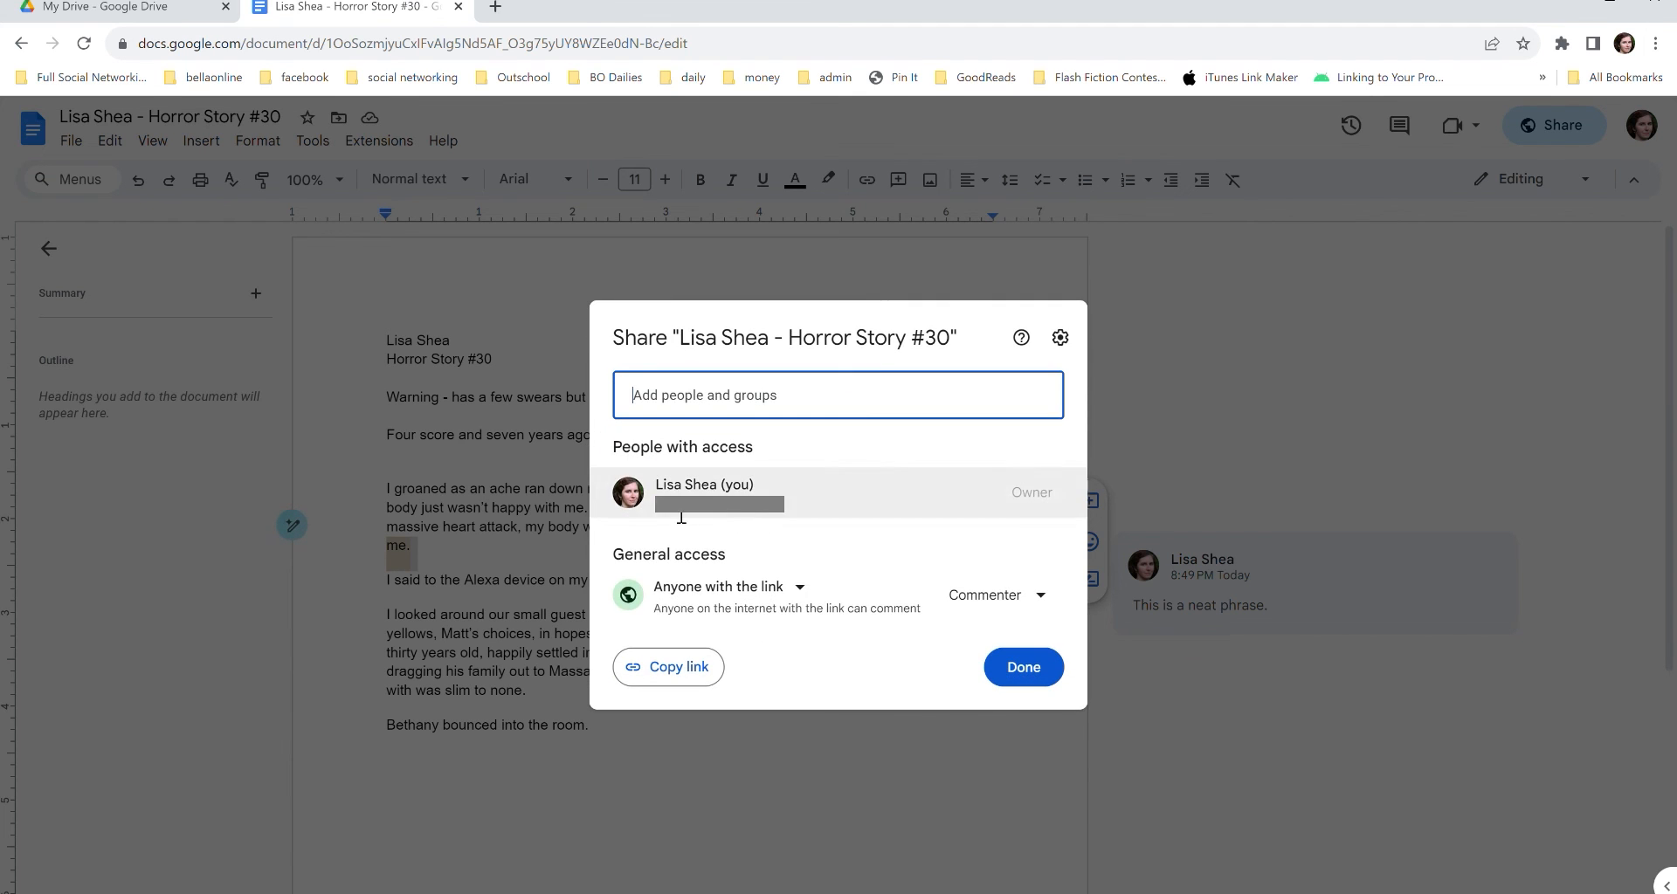
left_click(1014, 678)
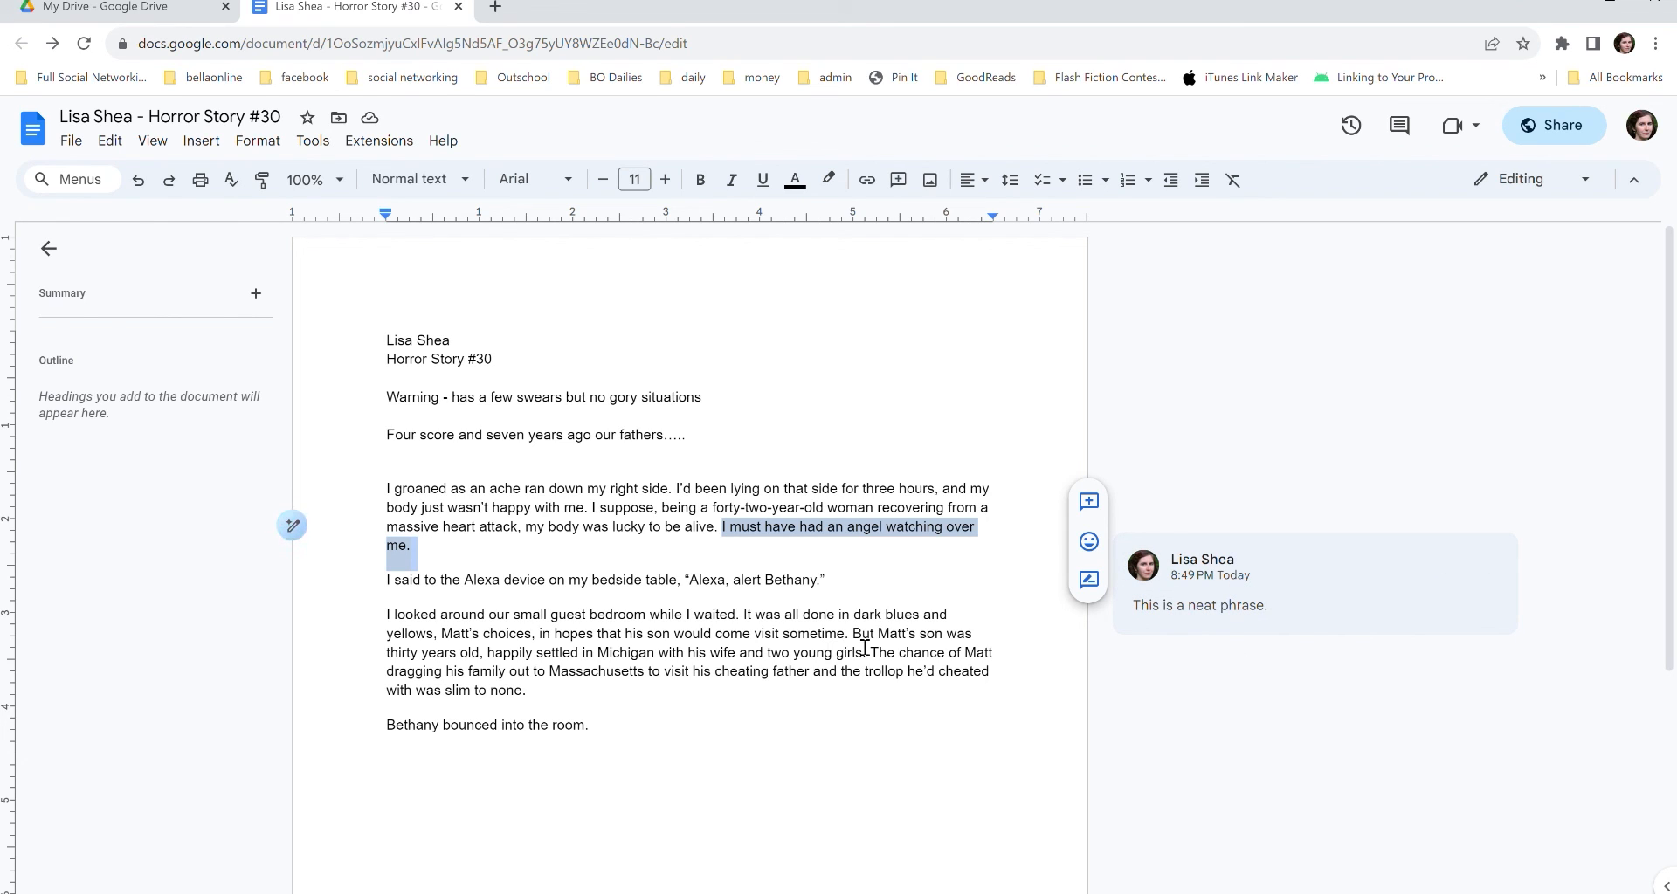
Add the comment "is he a son?" to the phrase "But Matt's son" in the paragraph about the guest bedroom.
left_click_drag(852, 635, 960, 645)
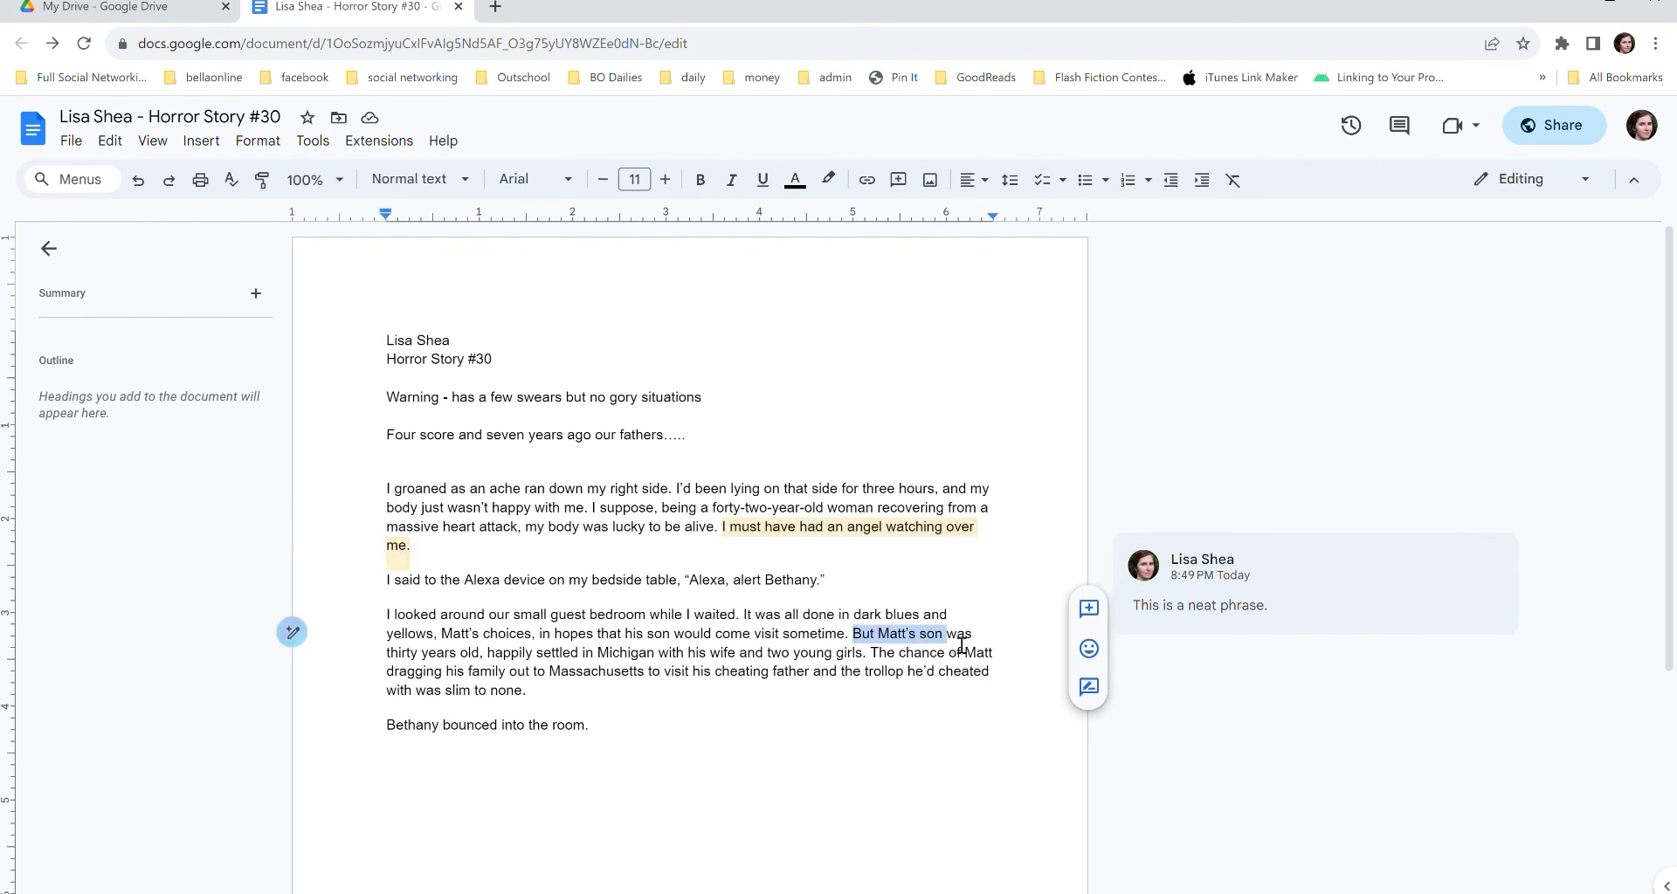
left_click(1088, 608)
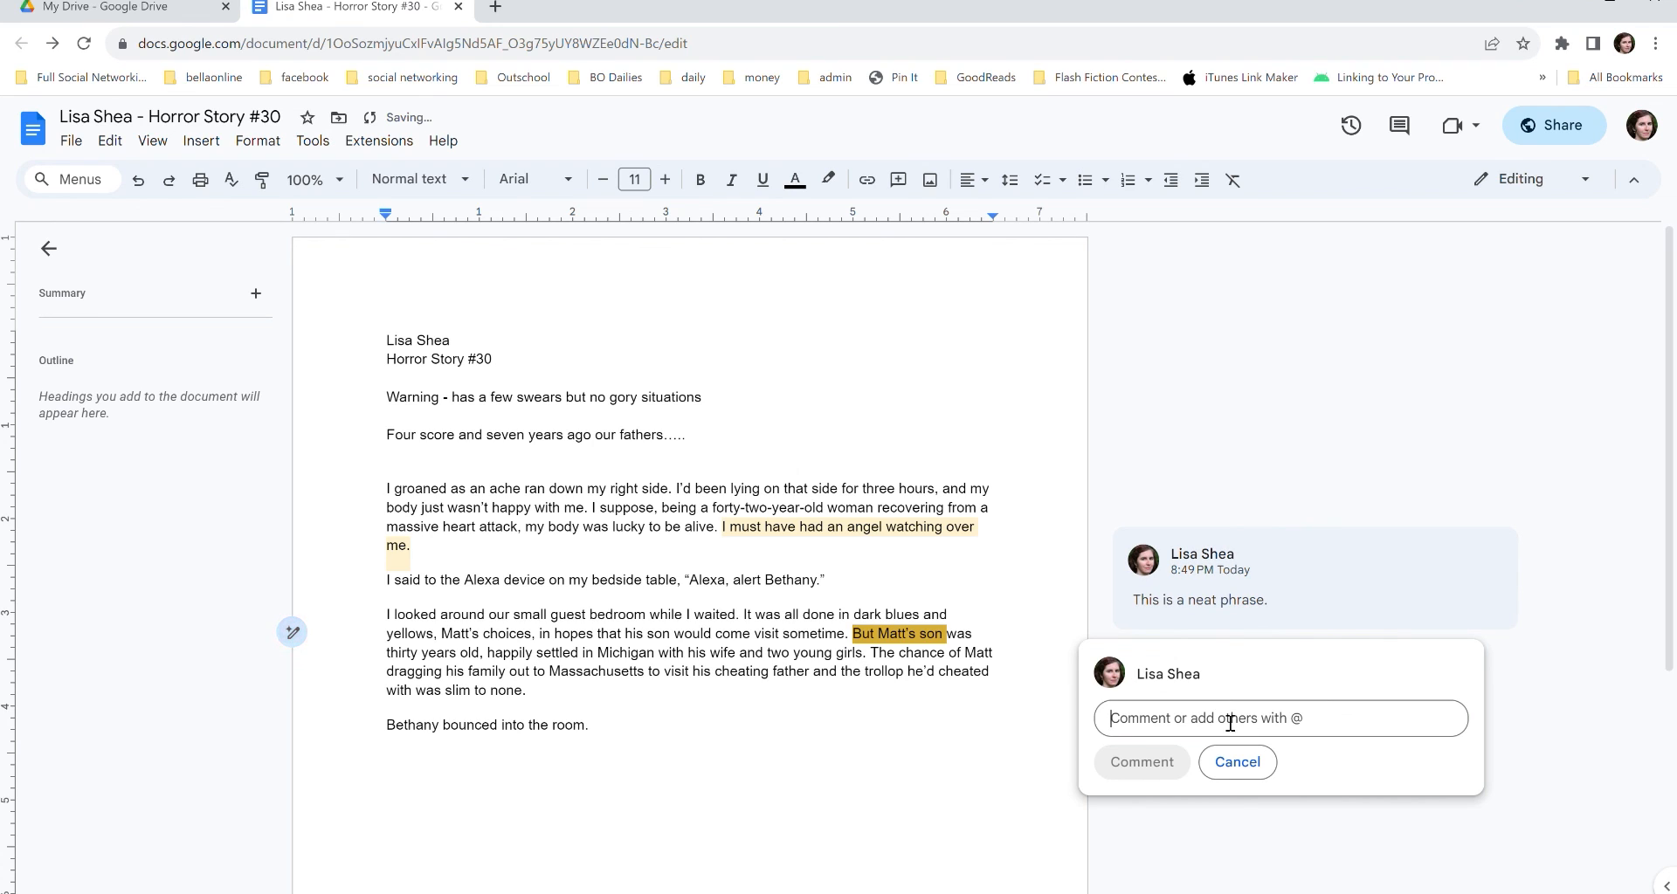
type("is")
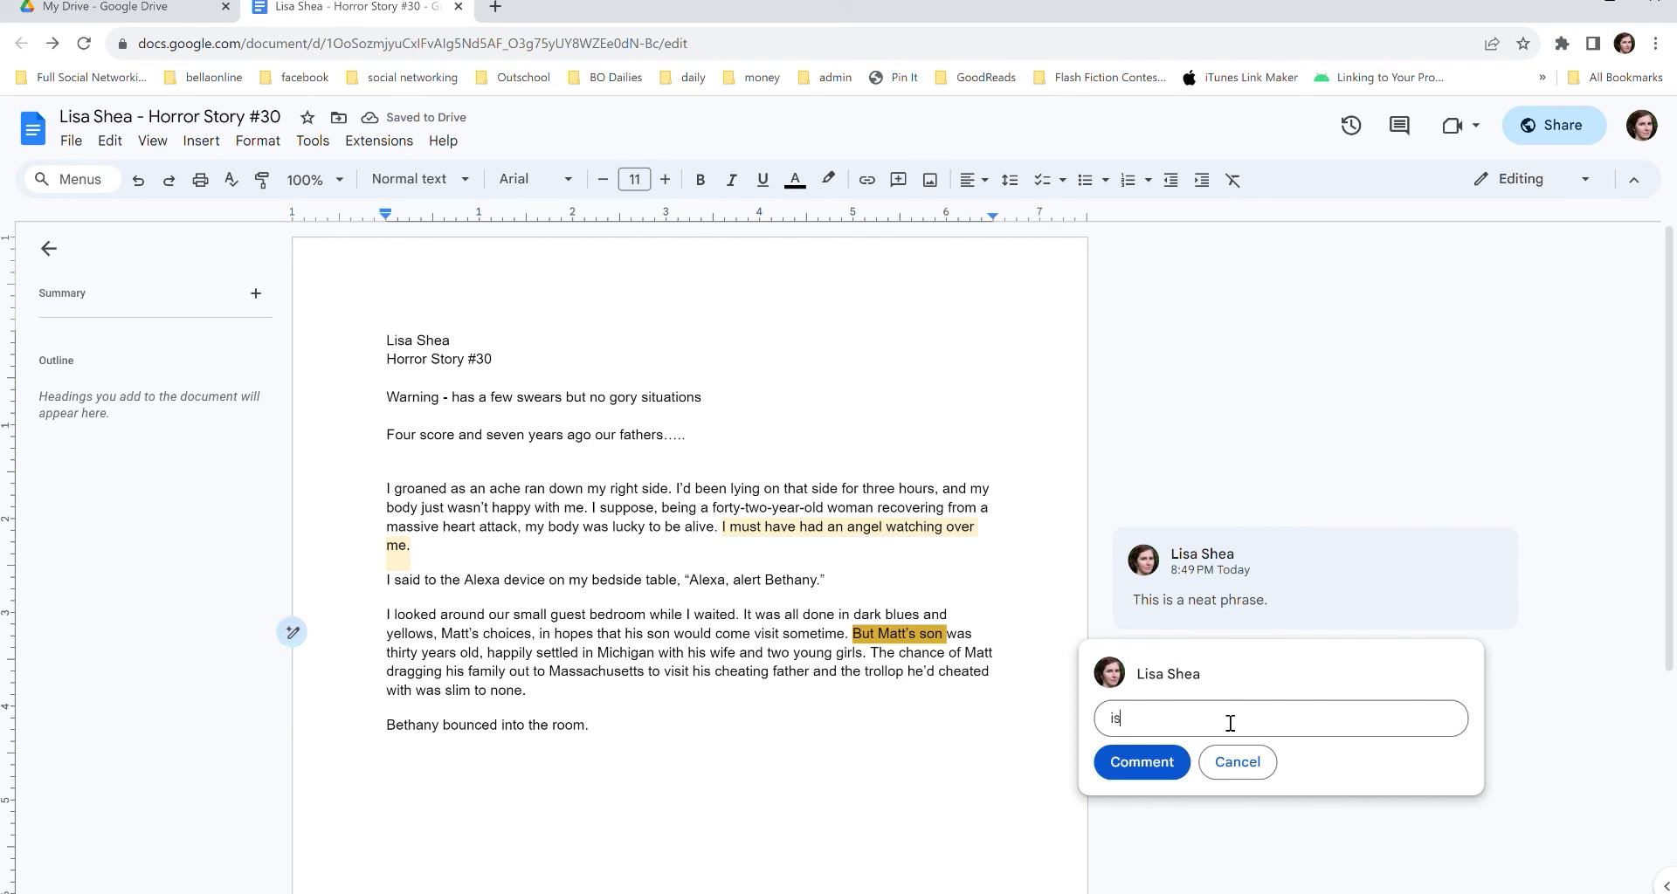
type(" he a son?")
left_click(1166, 772)
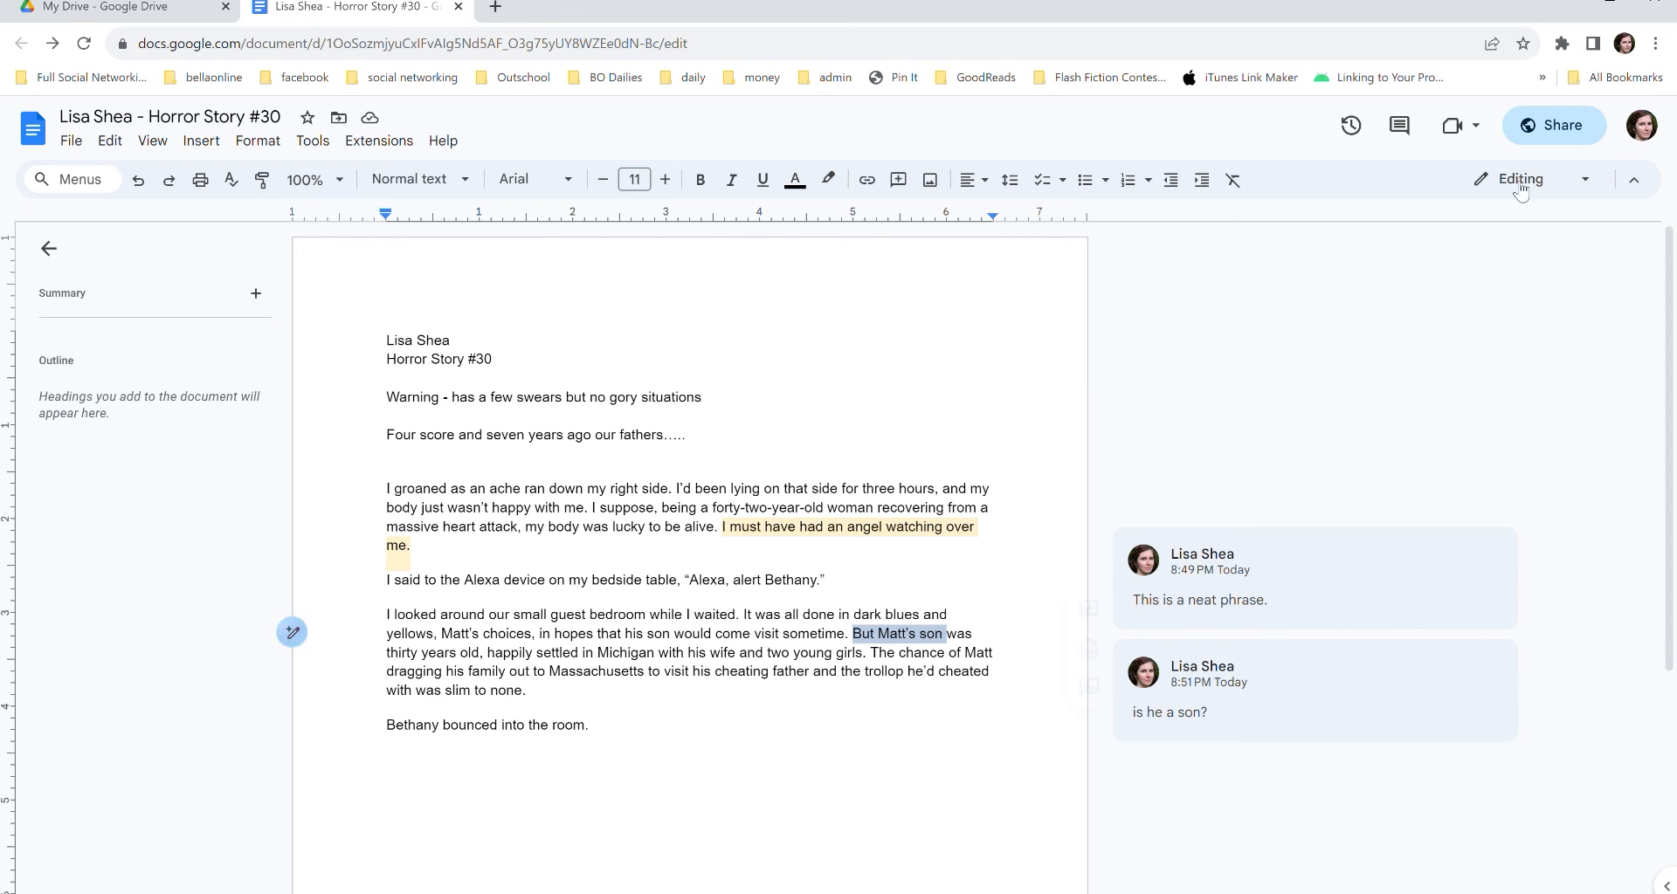
Change the document's general access to Restricted and close the sharing settings.
left_click(1567, 133)
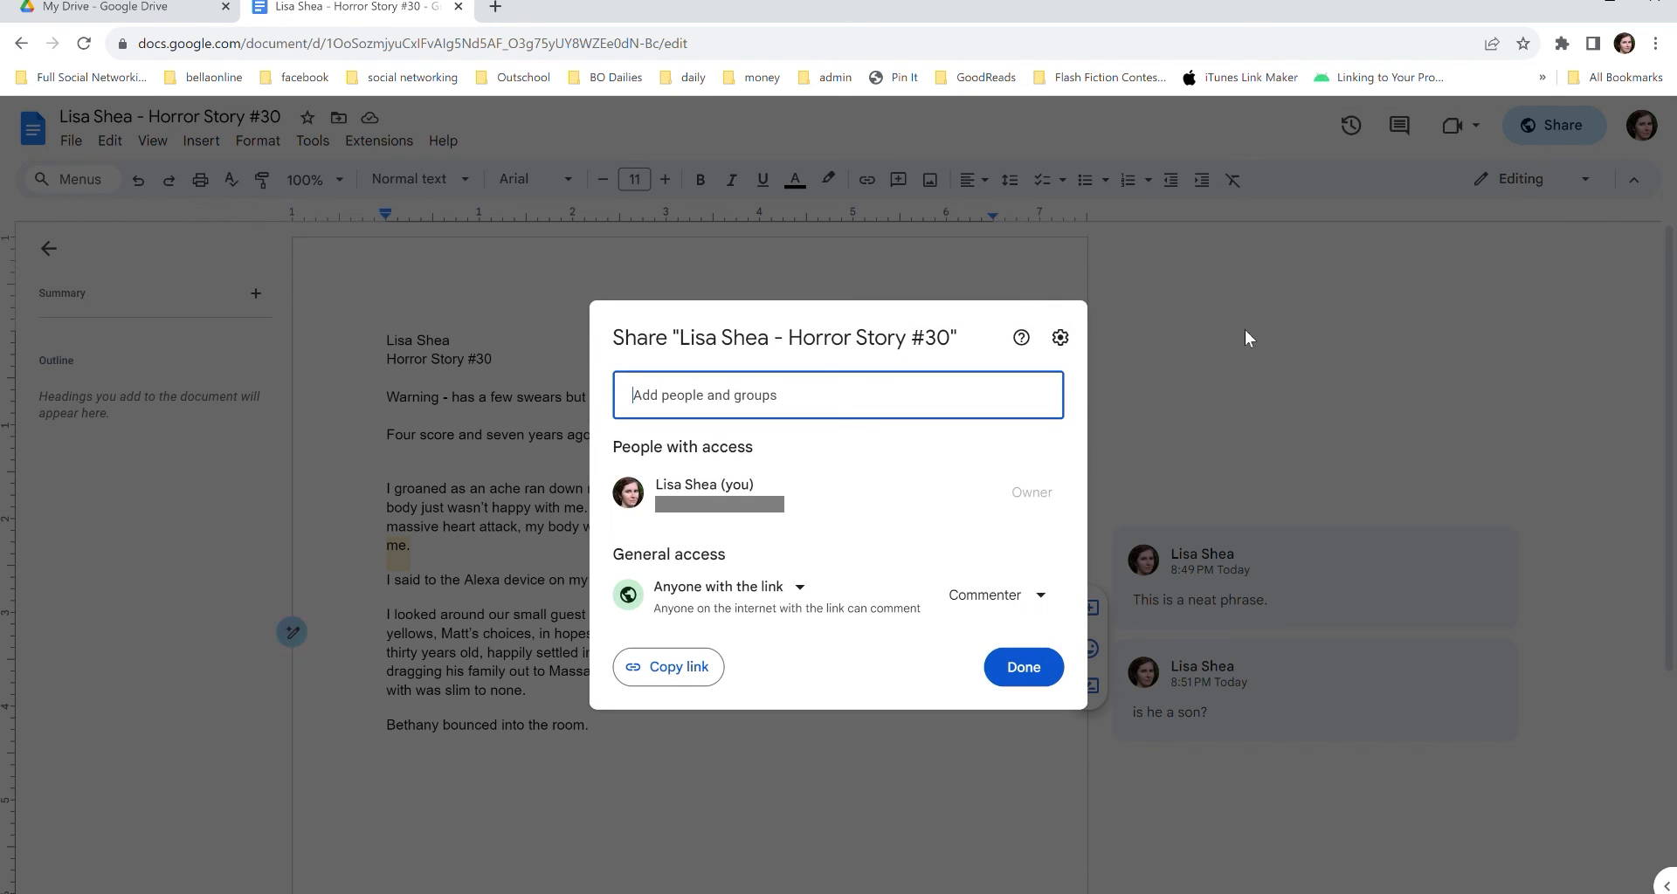
left_click(746, 590)
left_click(739, 629)
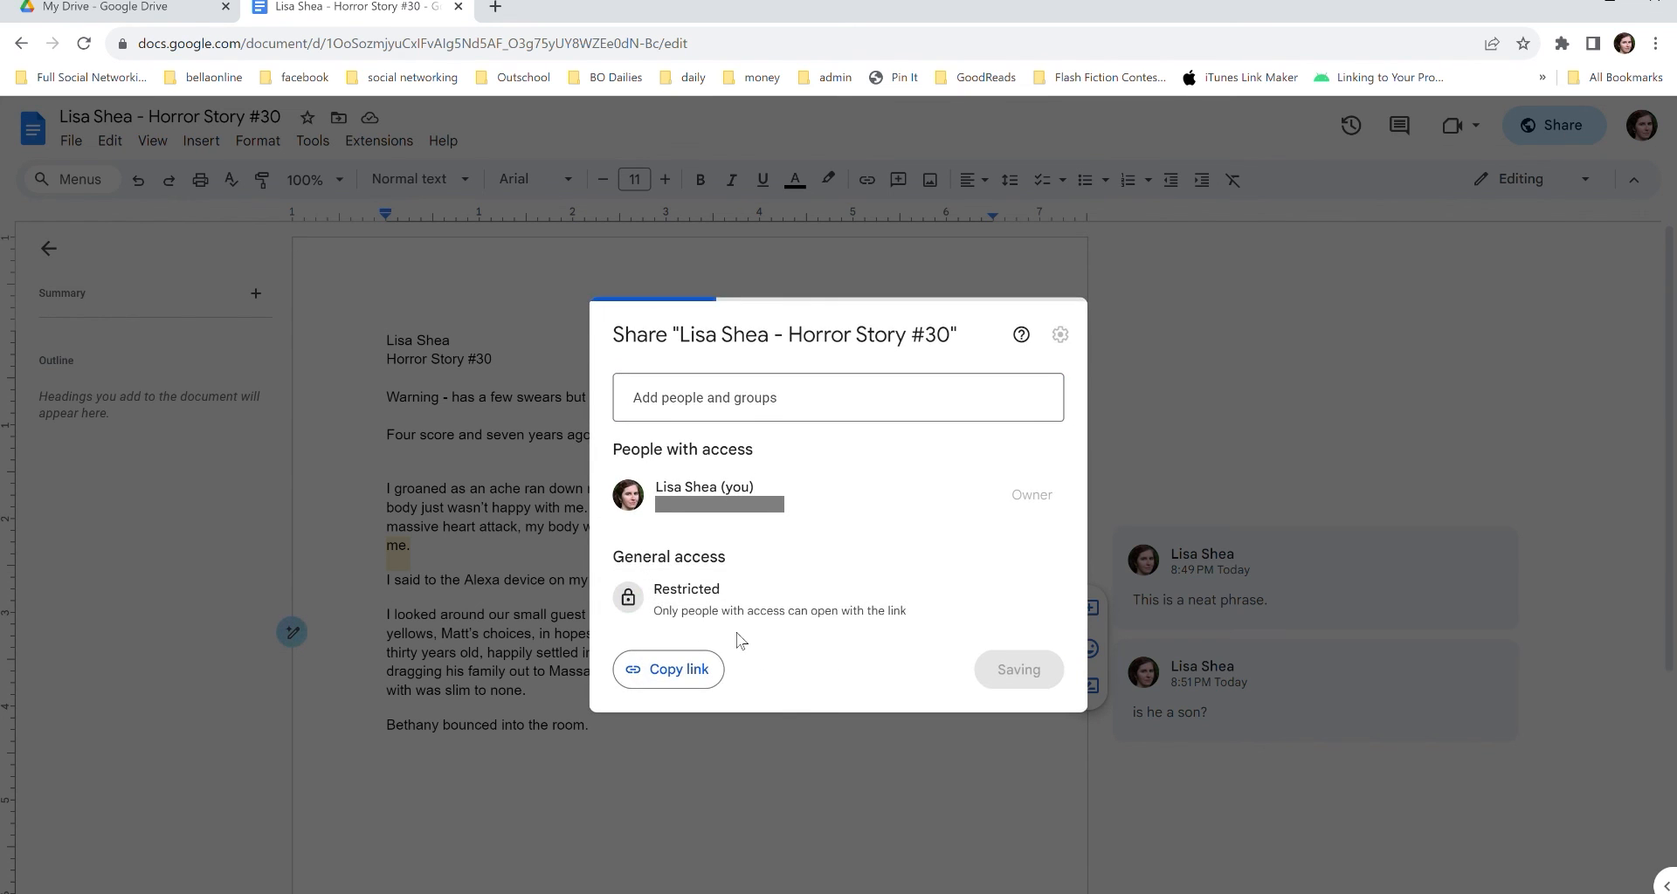
left_click(1020, 669)
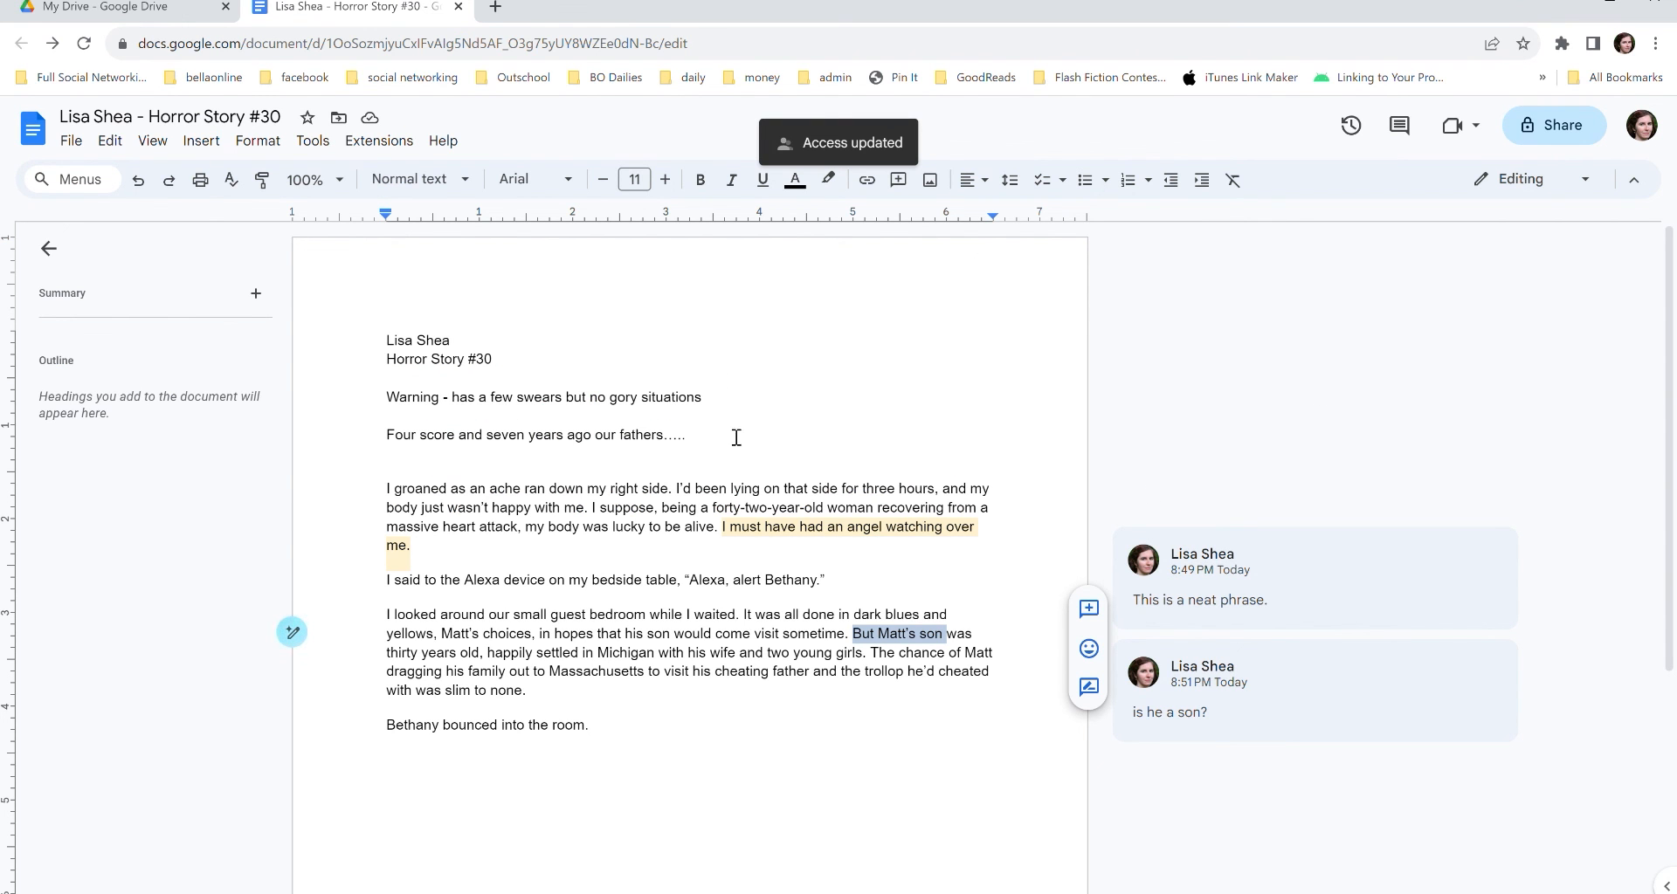
left_click(81, 146)
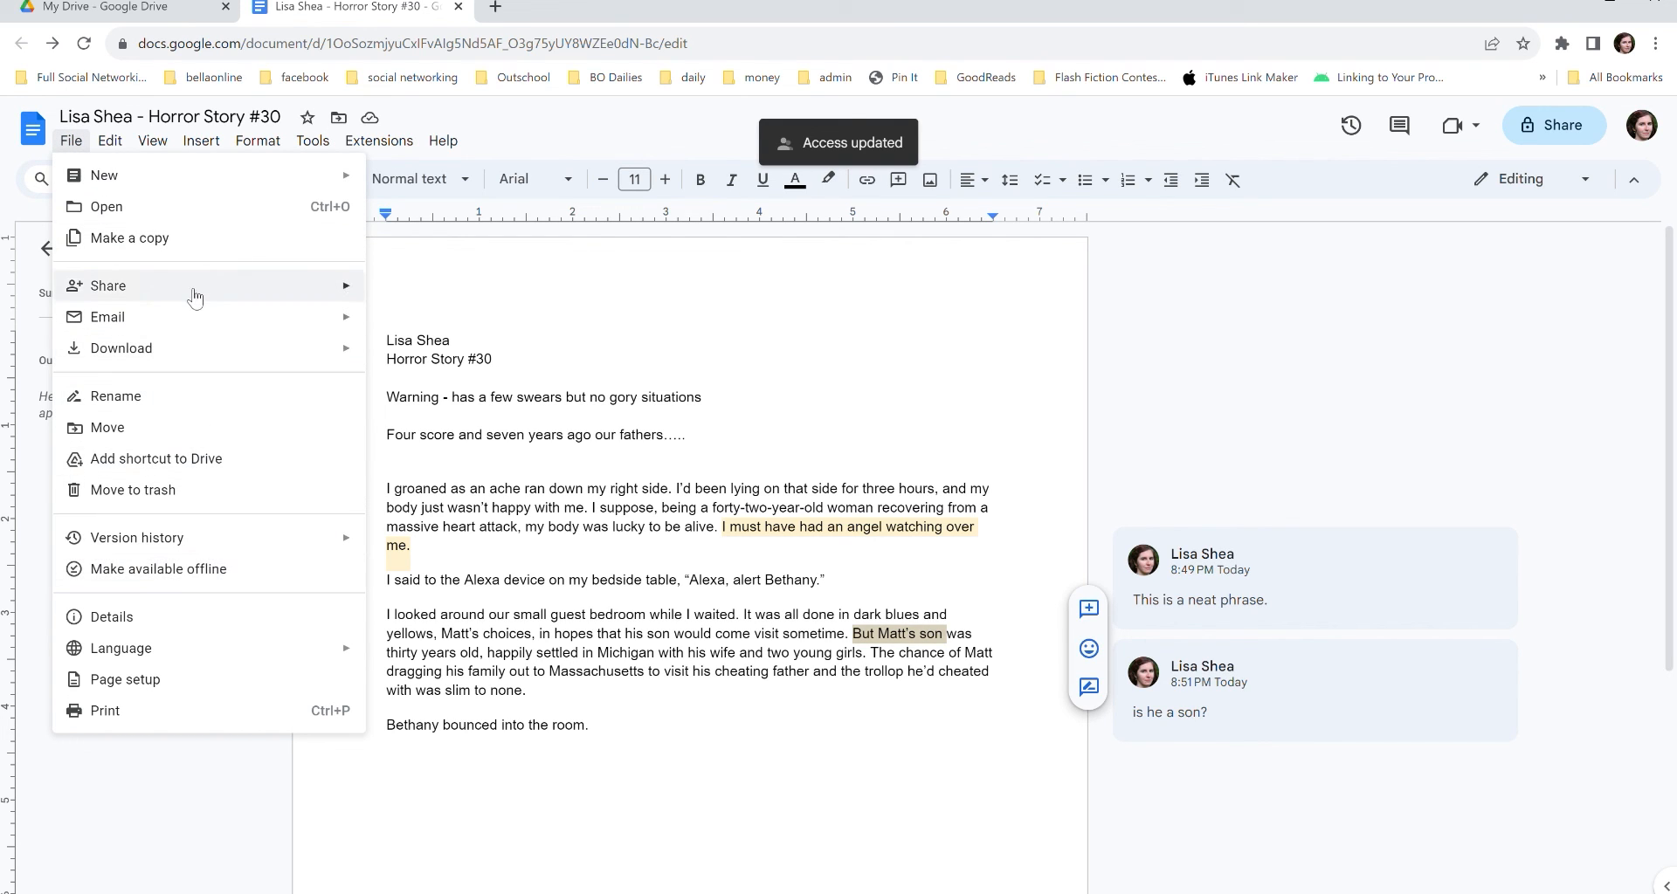
mouse_move(193, 300)
mouse_move(208, 367)
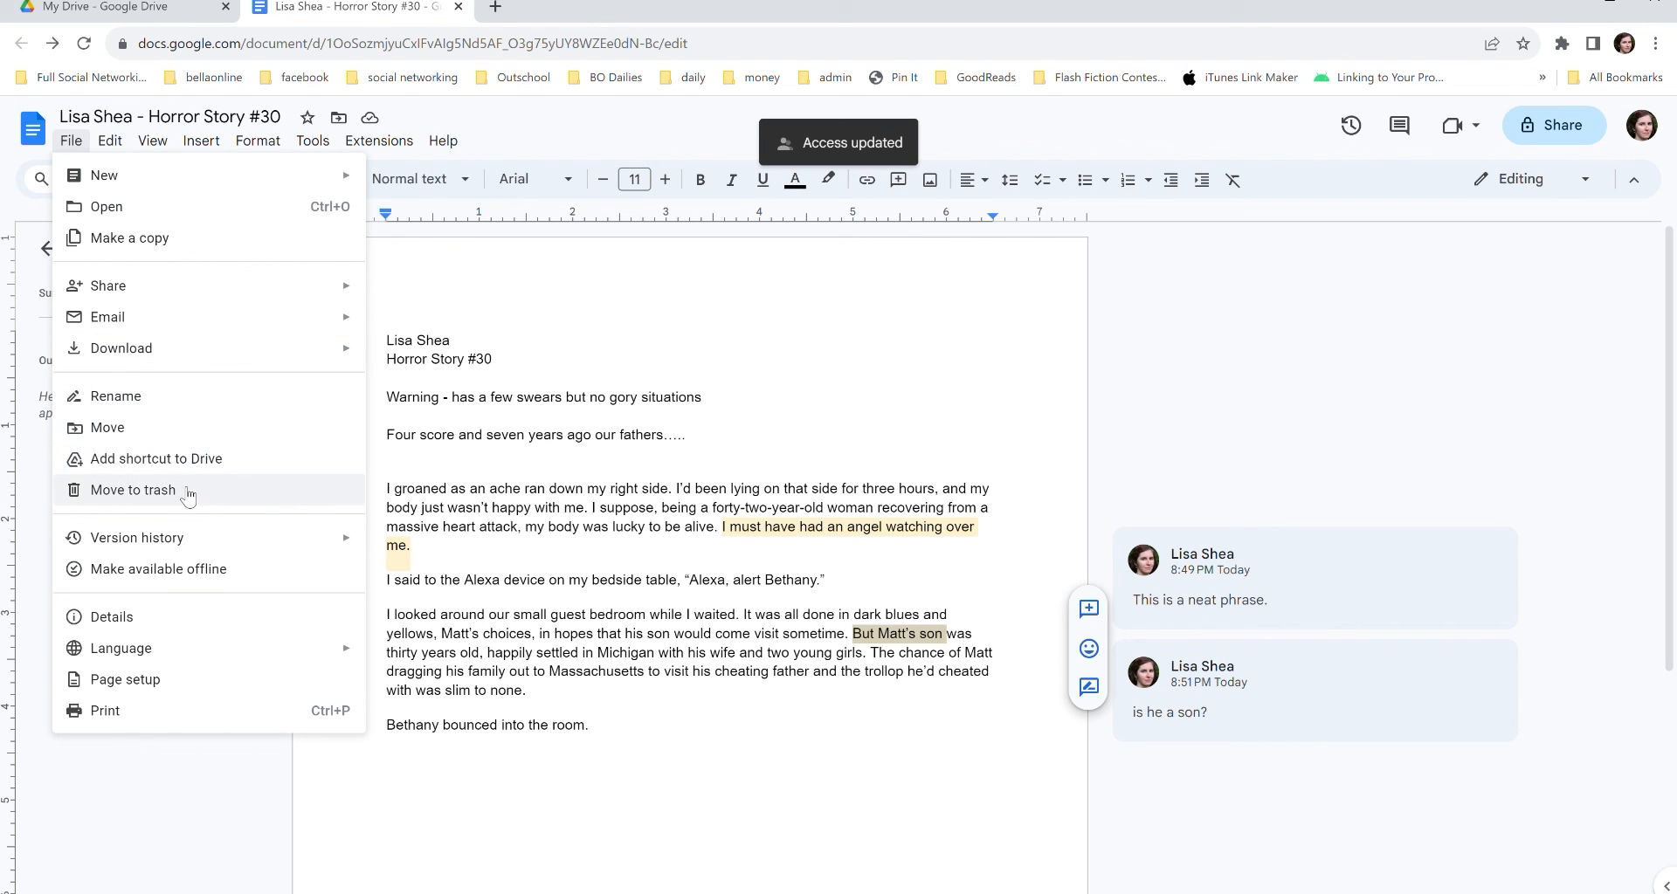
left_click(607, 521)
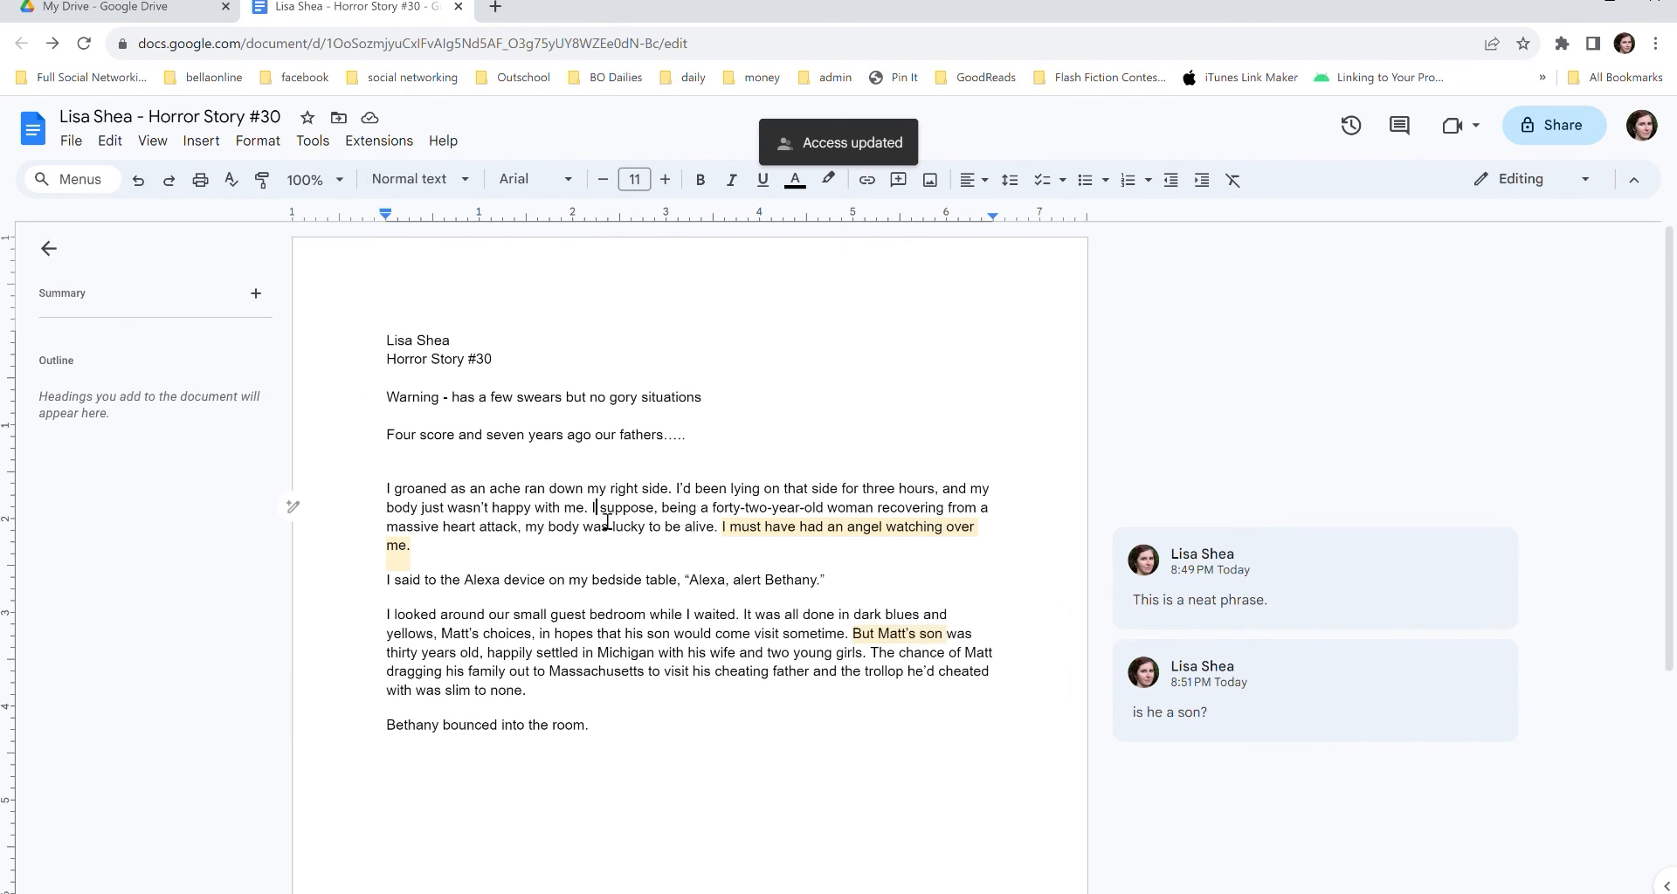